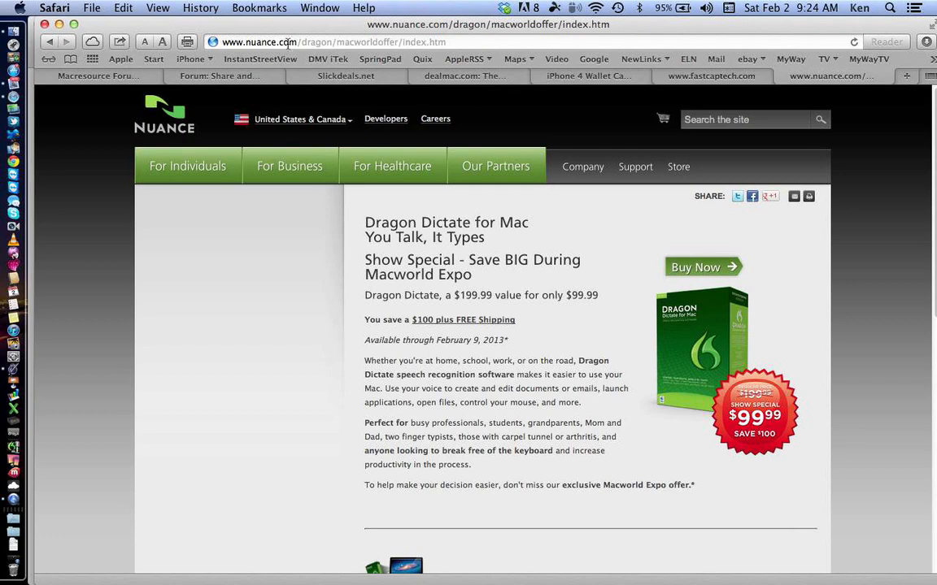
View the MacResource deals forum, and search the FatWallet Hot Deals topic titles for "itunes"
{"action": "left_click", "coordinate": [97, 77]}
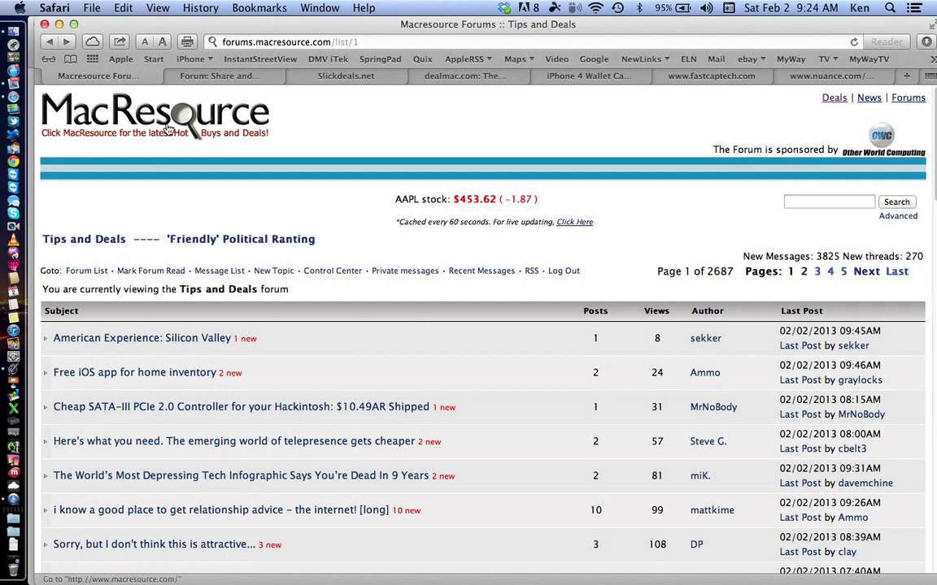
{"action": "left_click", "coordinate": [209, 84]}
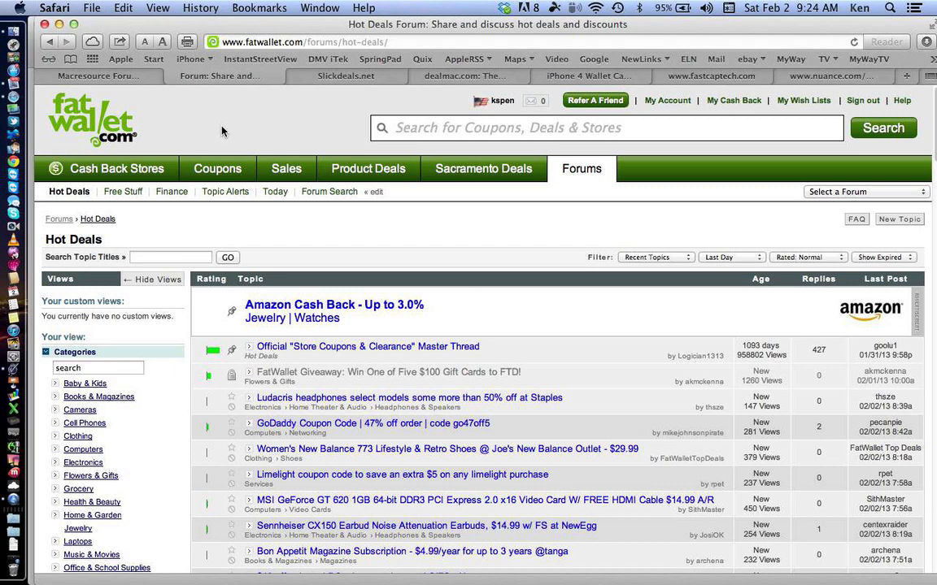
{"action": "mouse_move", "coordinate": [163, 169]}
{"action": "left_click", "coordinate": [192, 258]}
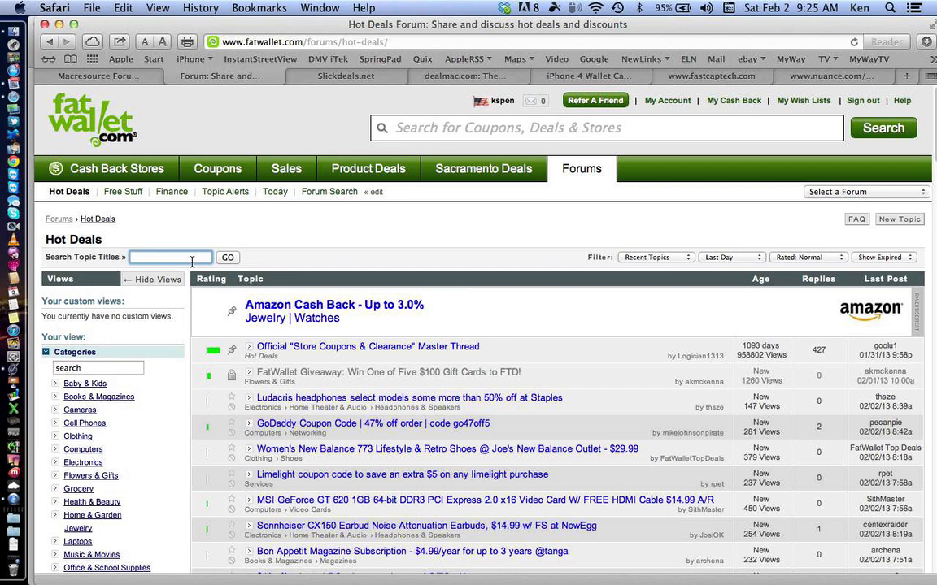
{"action": "type", "text": "itunes"}
{"action": "key", "text": "Return"}
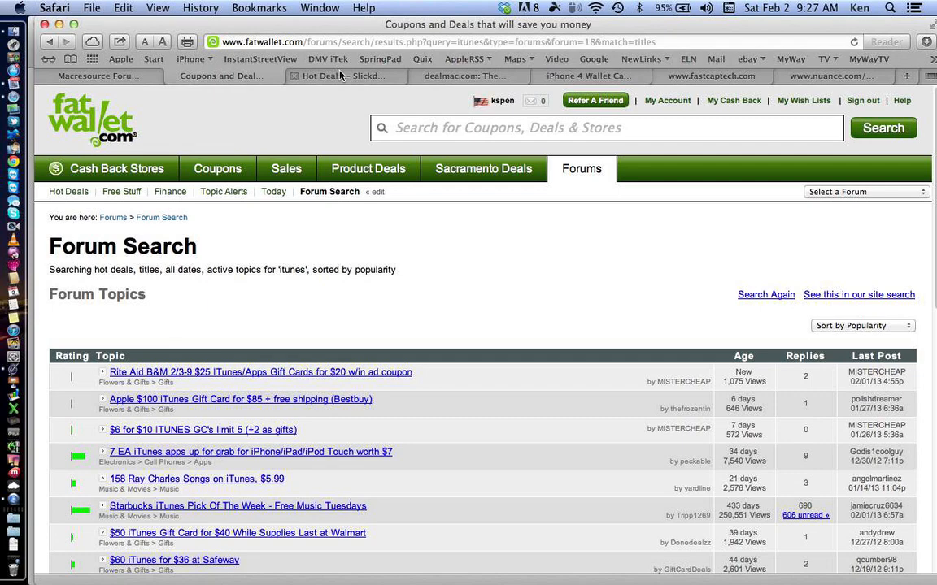
View the Slickdeals Hot Deals forum and the dealmac page
{"action": "left_click", "coordinate": [346, 78]}
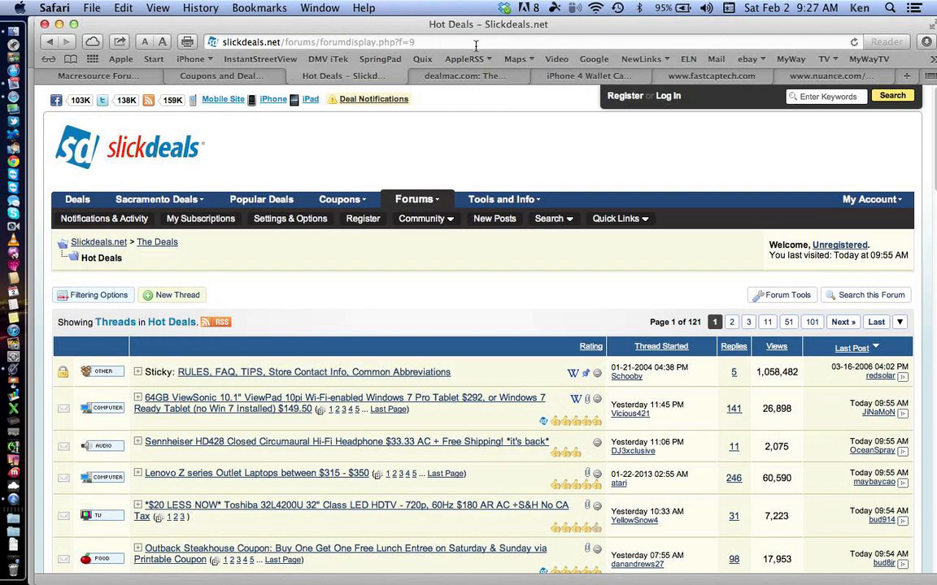
{"action": "left_click", "coordinate": [467, 77]}
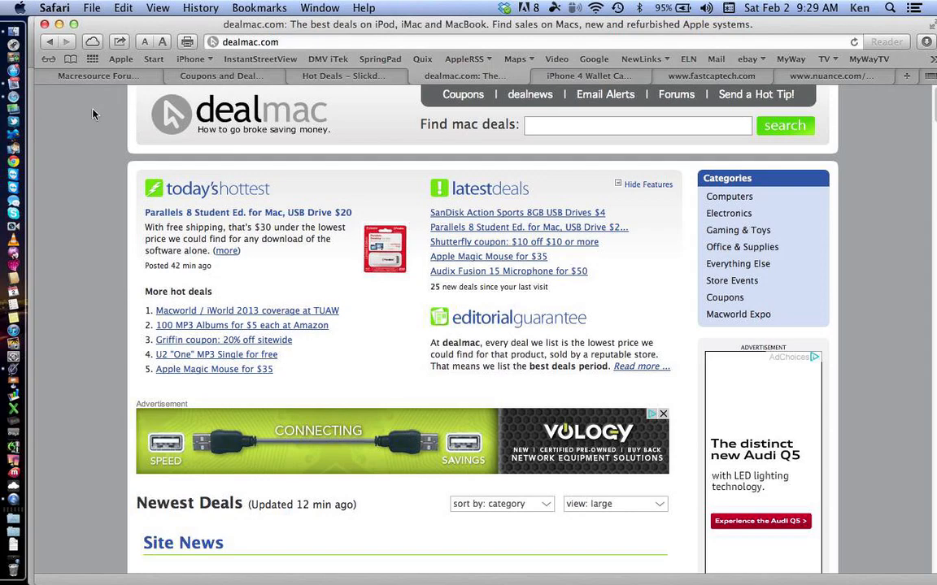
Launch Pages, and hide Pages, Safari, Mail and the other open applications to clear the desktop
{"action": "left_click", "coordinate": [12, 370]}
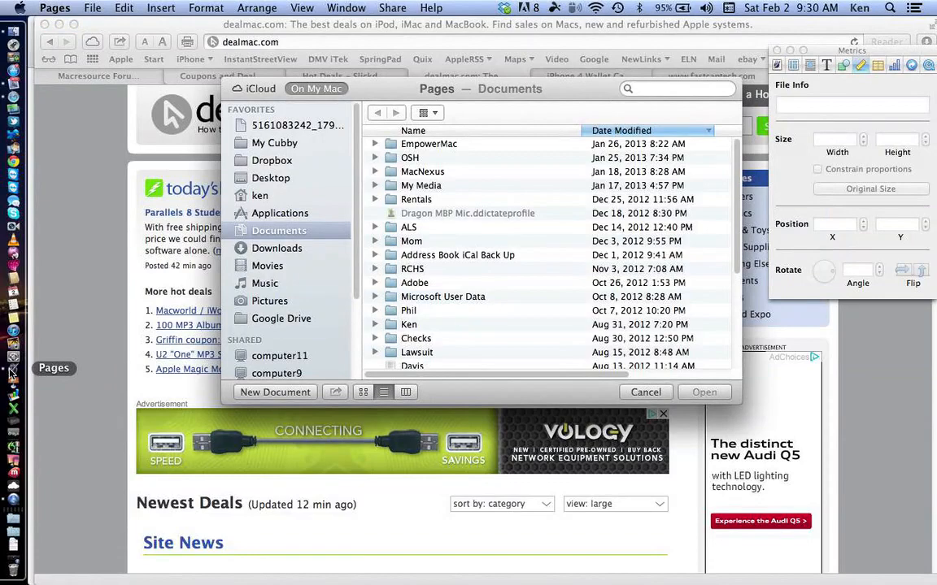
{"action": "key", "text": "super+h"}
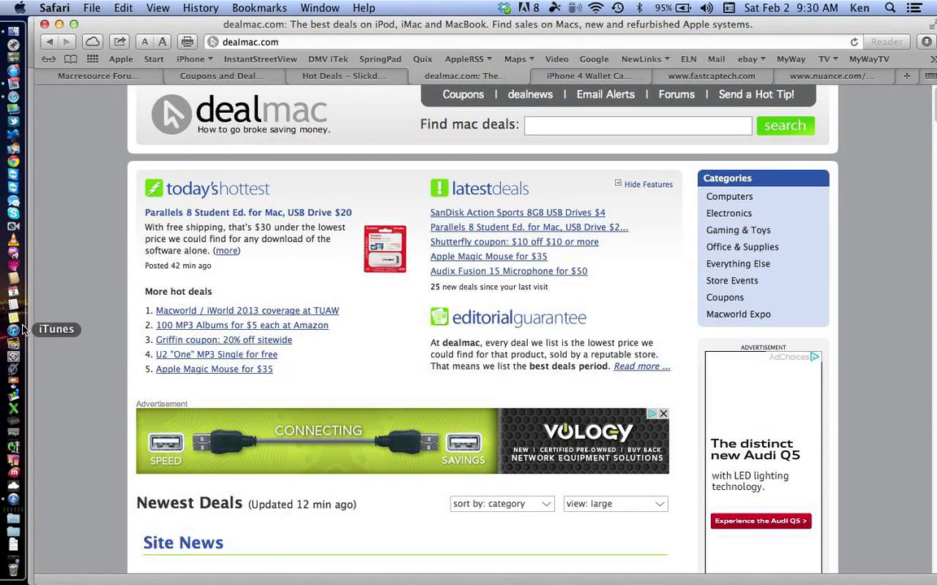
{"action": "key", "text": "super+h"}
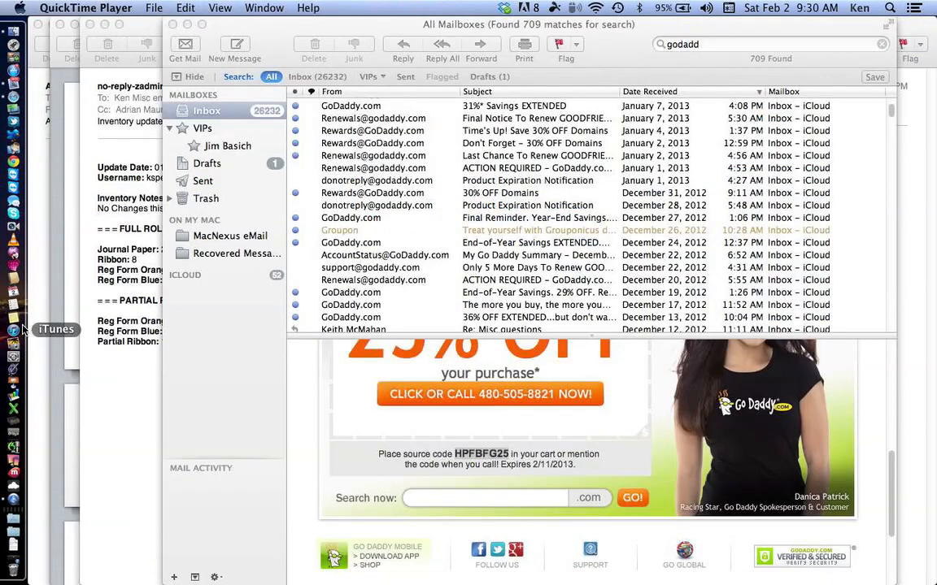
{"action": "key", "text": "super+h"}
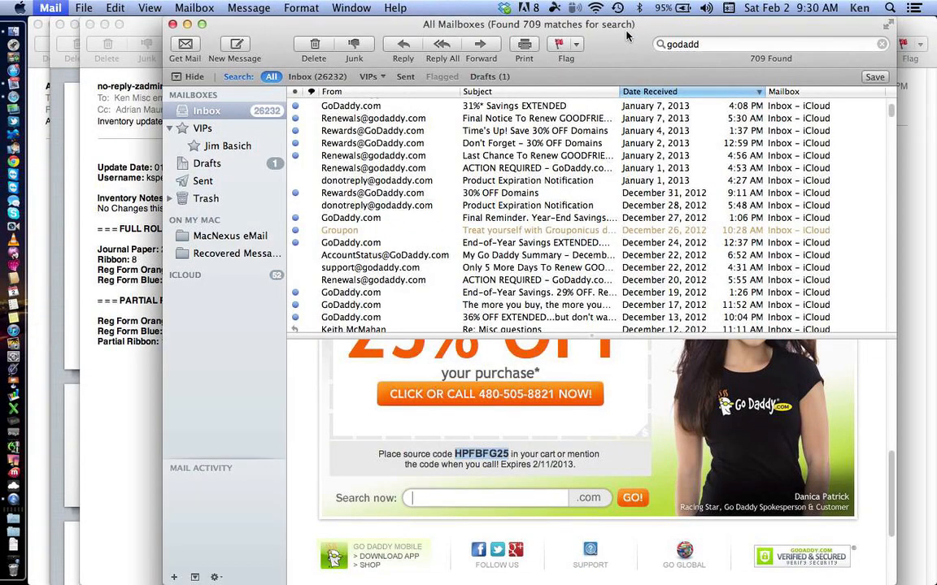
{"action": "key", "text": "super+h"}
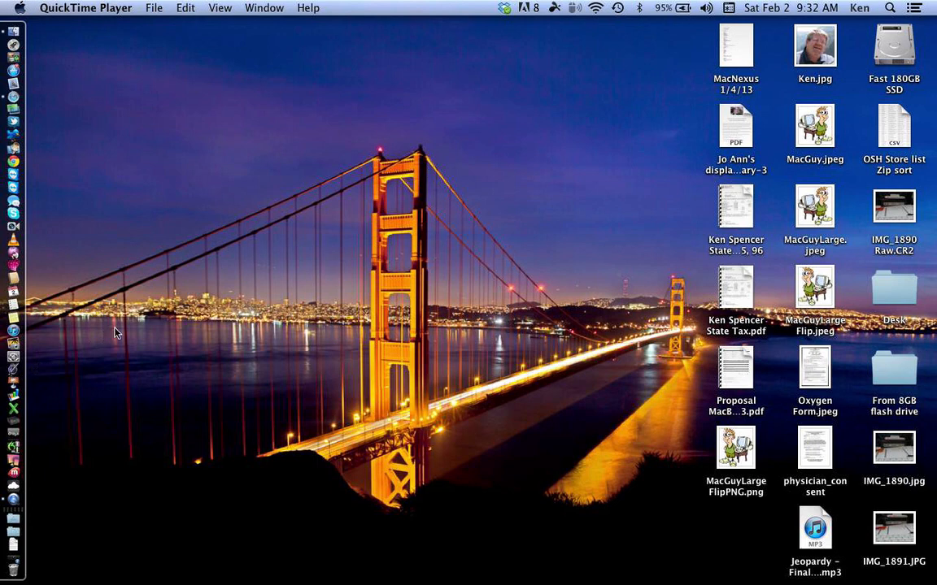
Search Spotlight for "pages", preview a few of the results and open the Pages application
{"action": "left_click", "coordinate": [888, 8]}
{"action": "type", "text": "pa"}
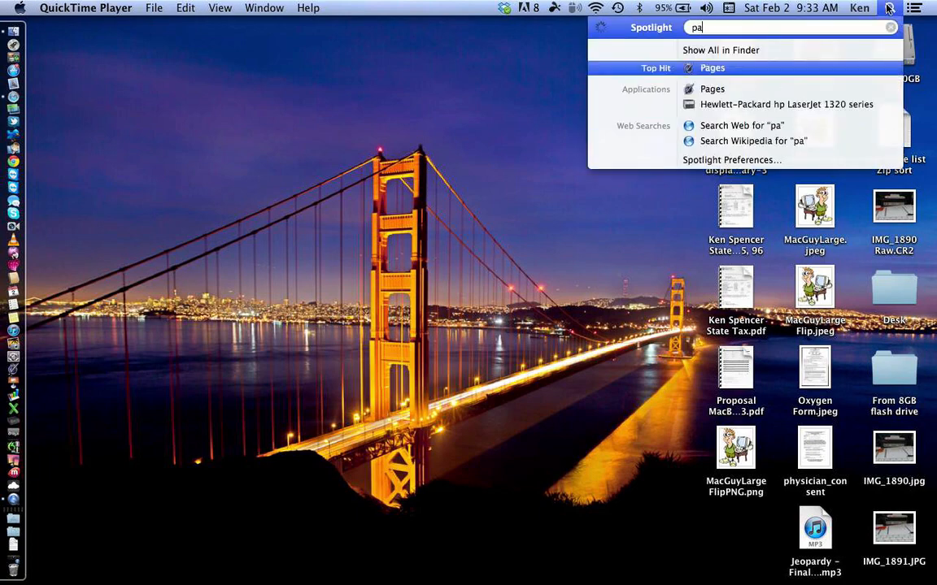
{"action": "type", "text": "ges"}
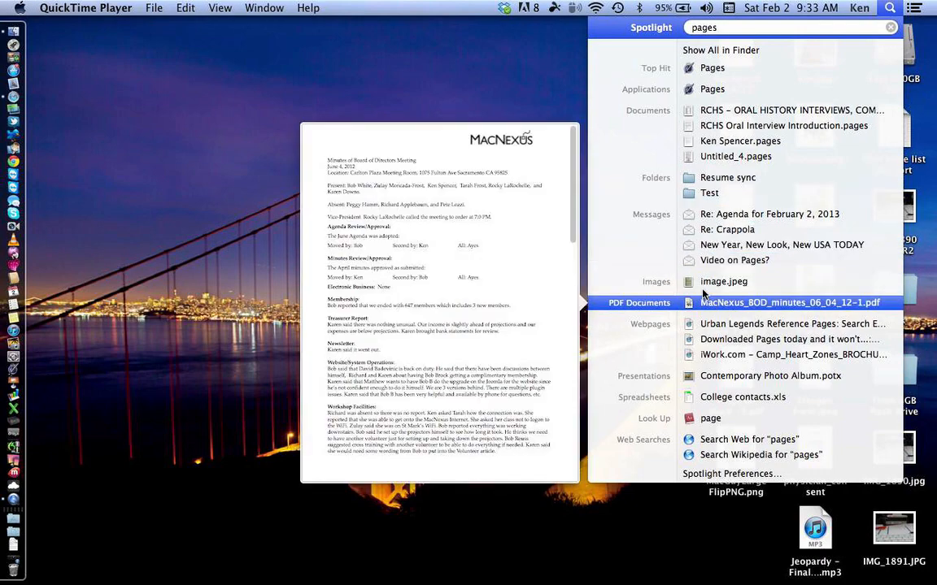
{"action": "mouse_move", "coordinate": [701, 265]}
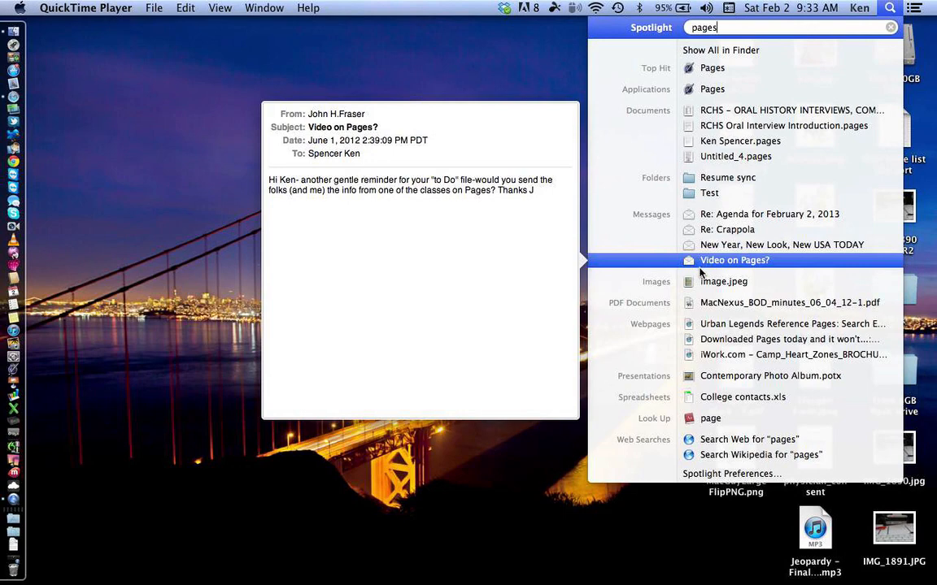
{"action": "mouse_move", "coordinate": [697, 283]}
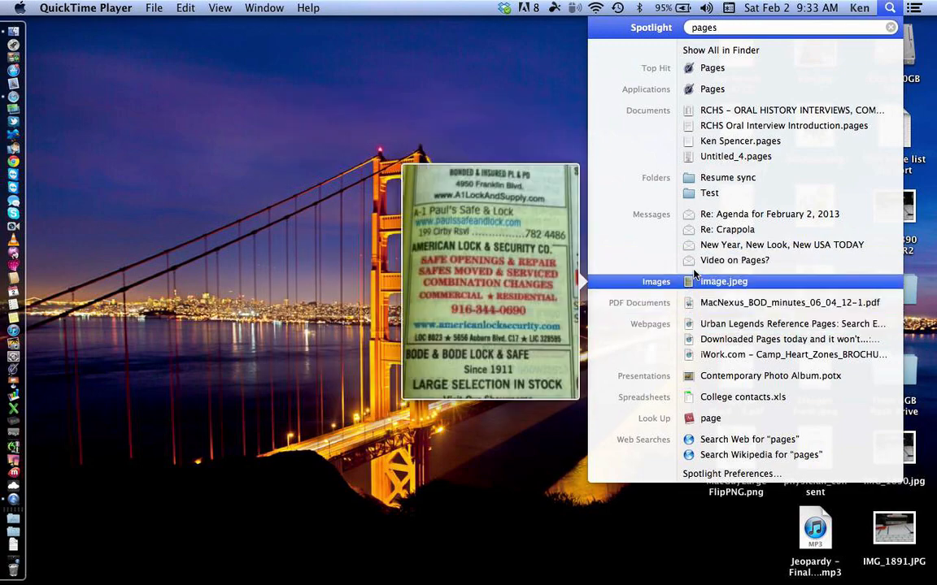
{"action": "mouse_move", "coordinate": [701, 403]}
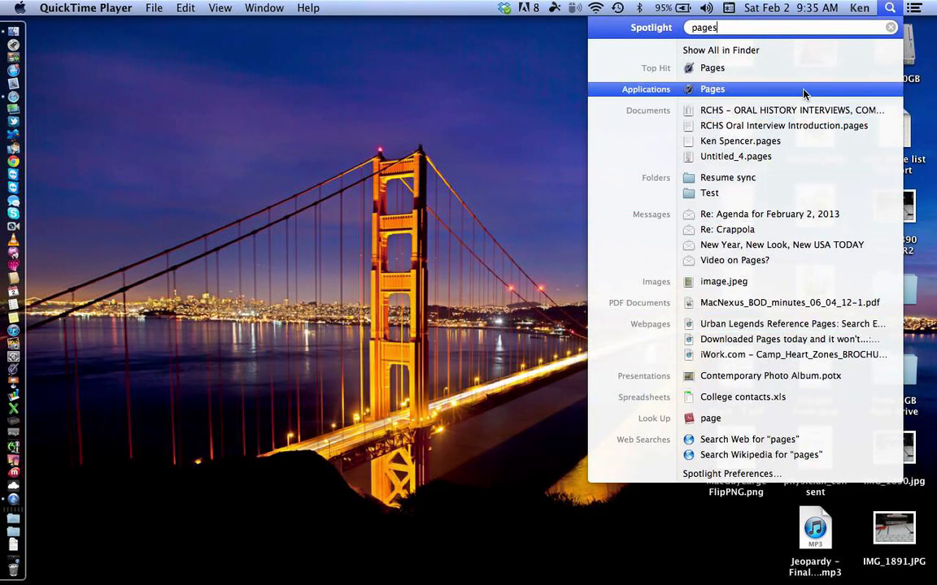
{"action": "left_click", "coordinate": [714, 92]}
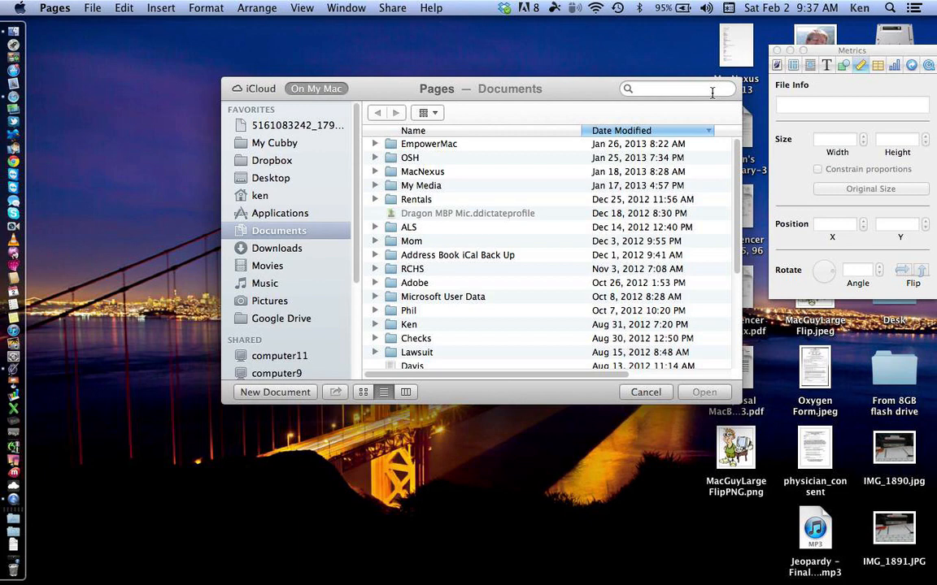
Create a new document from the iCloud library using the Modern Photographer Envelope template, after viewing the Word Processing and Page Layout templates
{"action": "left_click", "coordinate": [255, 88]}
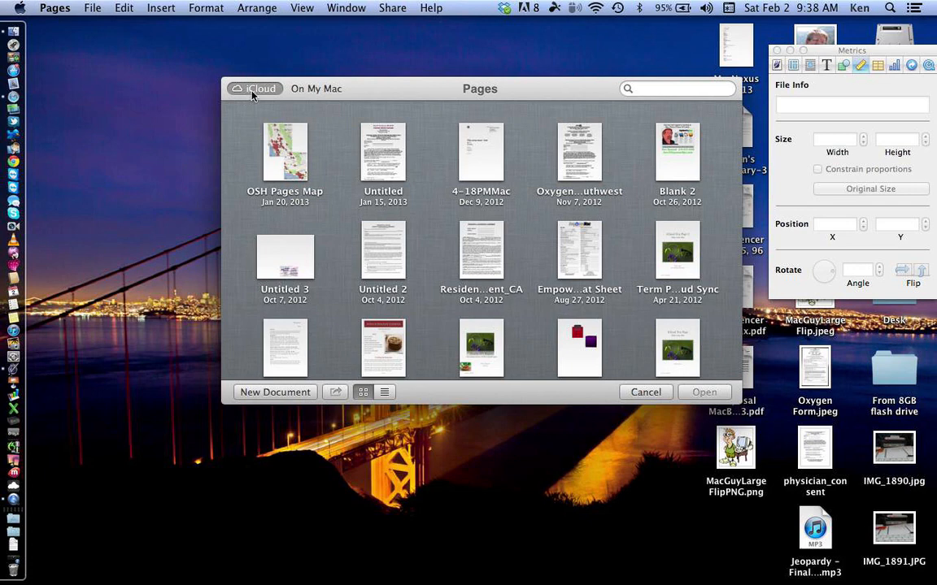
{"action": "left_click", "coordinate": [275, 392]}
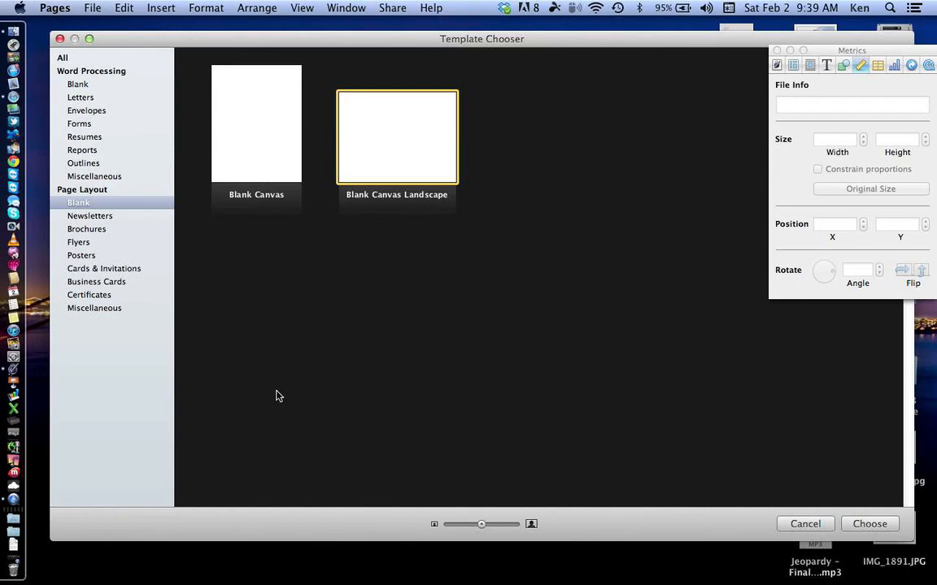
{"action": "left_click", "coordinate": [90, 71]}
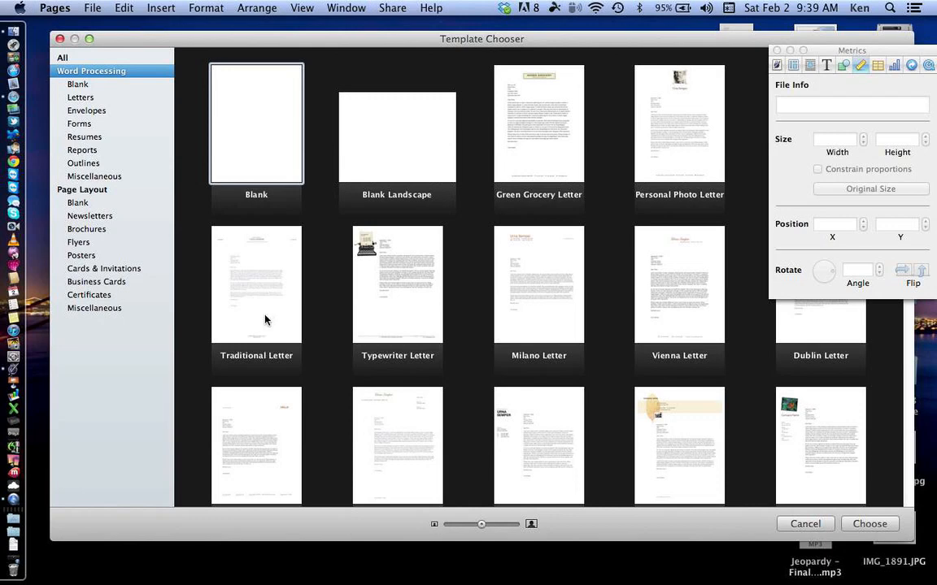
{"action": "left_click", "coordinate": [84, 192]}
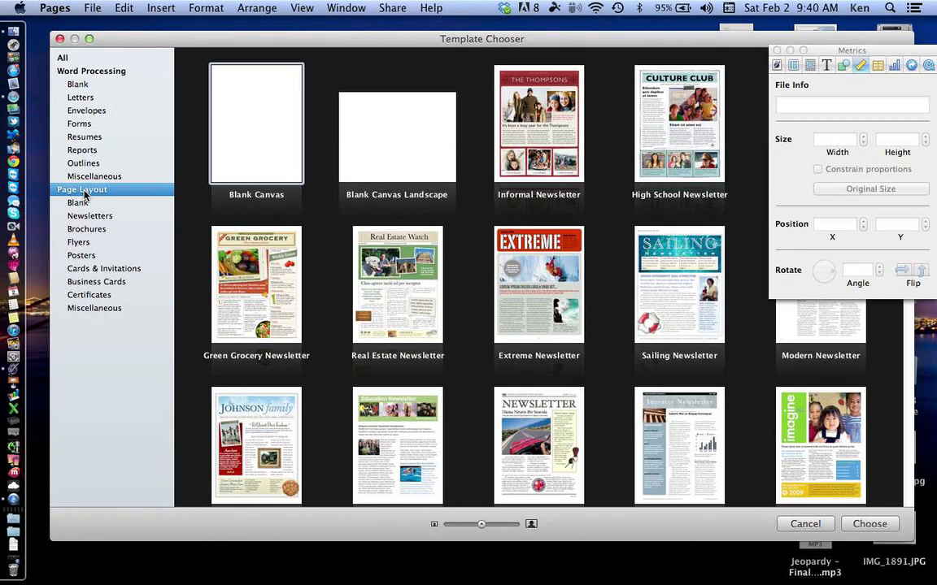
{"action": "left_click", "coordinate": [99, 75]}
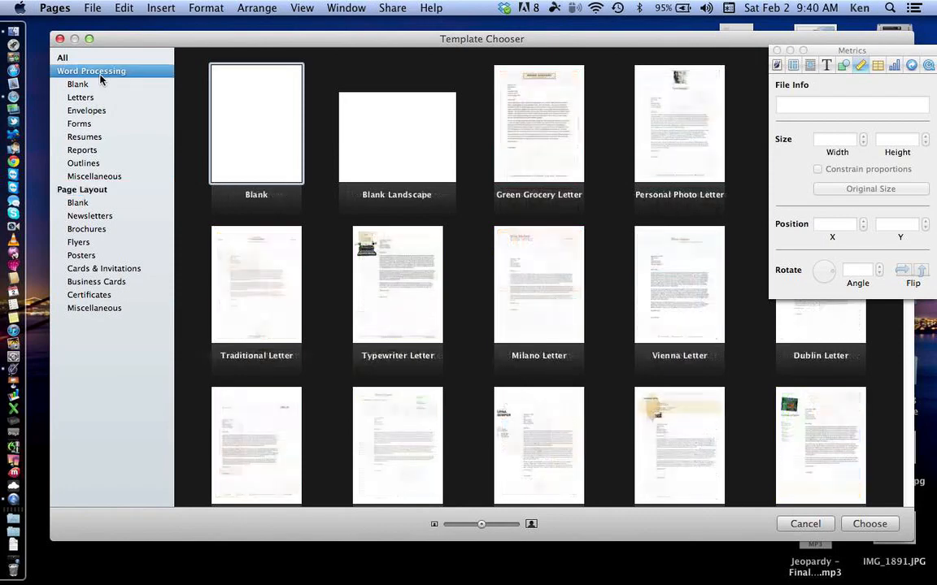
{"action": "left_click", "coordinate": [91, 114]}
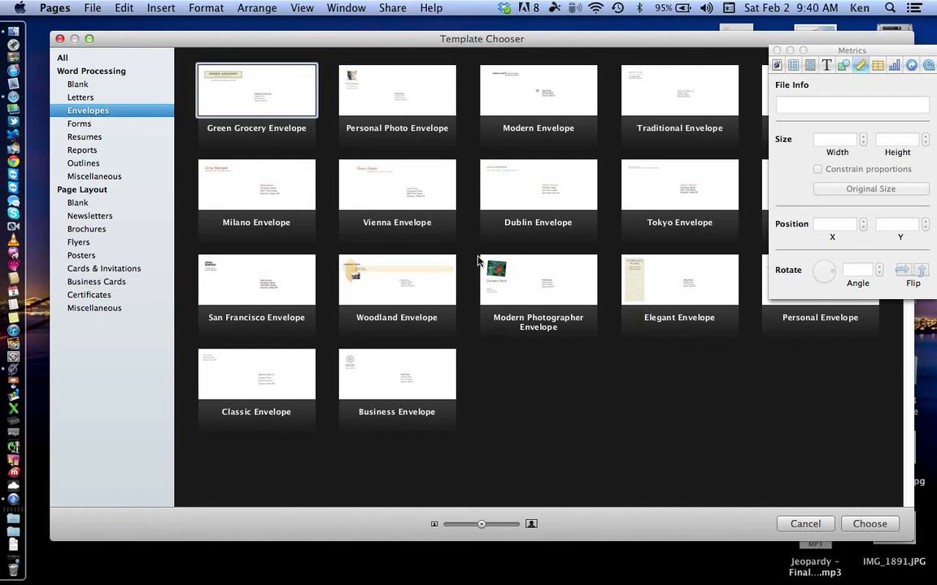
{"action": "left_click", "coordinate": [513, 288]}
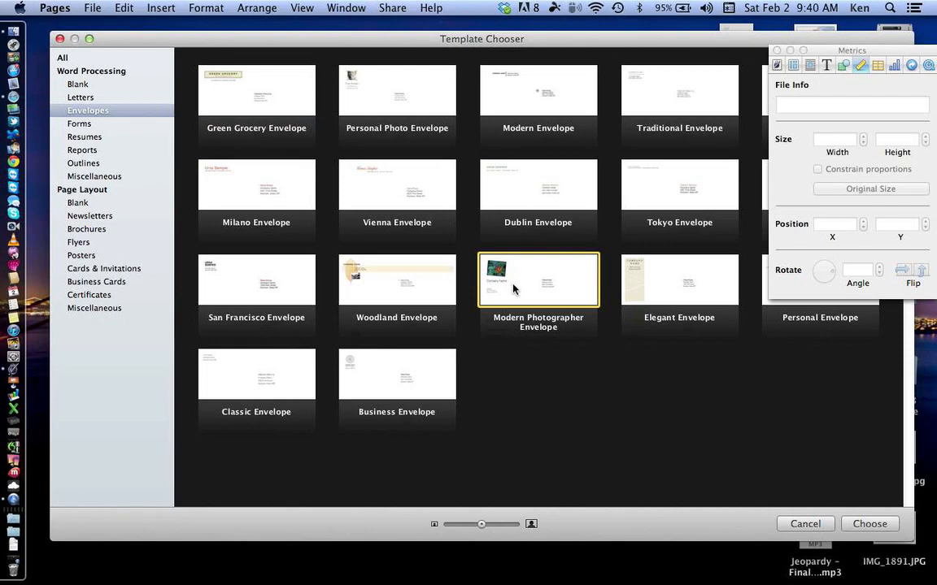
{"action": "double_click", "coordinate": [513, 287]}
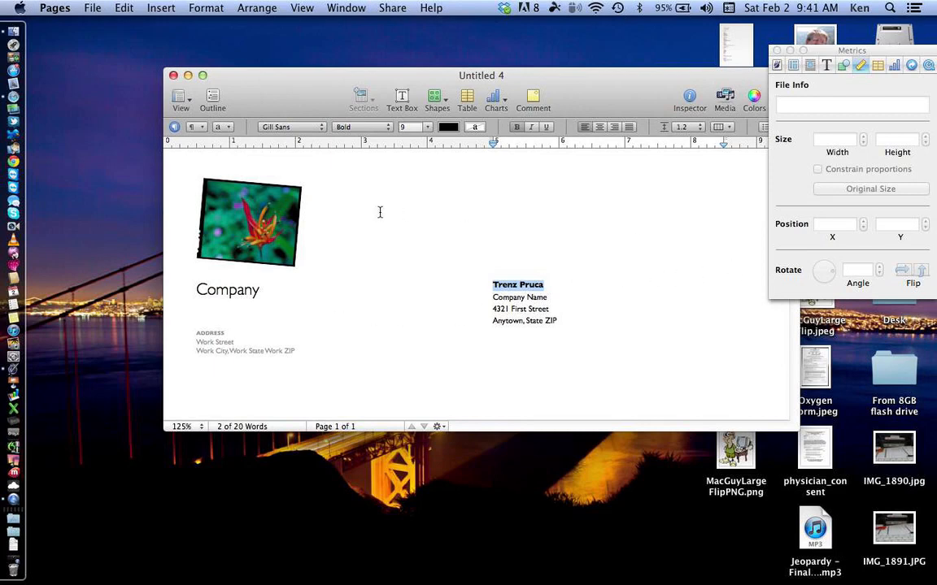
Switch to Contacts, fill the envelope's recipient address from a contact card, and undo the replacement in Pages
{"action": "left_click", "coordinate": [13, 277]}
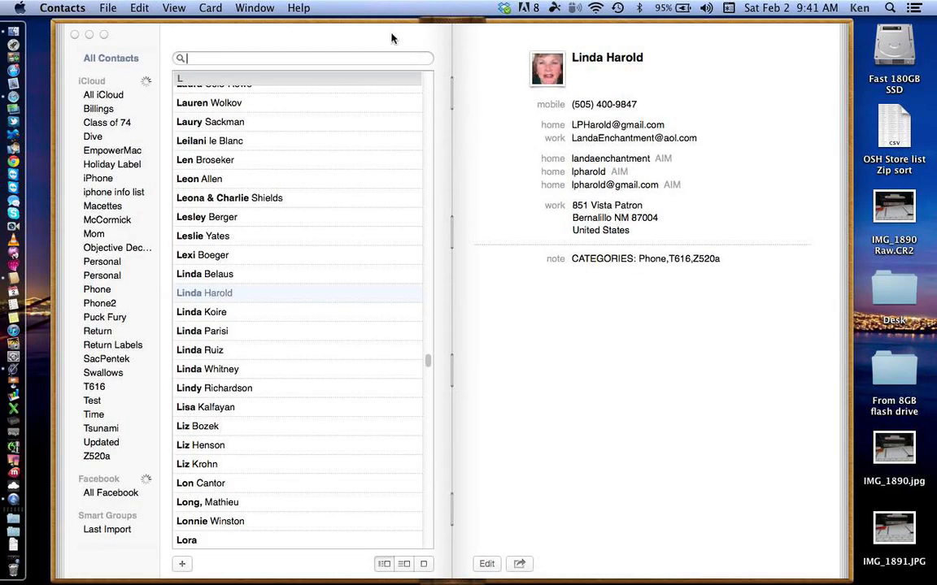
{"action": "left_click_drag", "start_coordinate": [391, 36], "coordinate": [936, 58]}
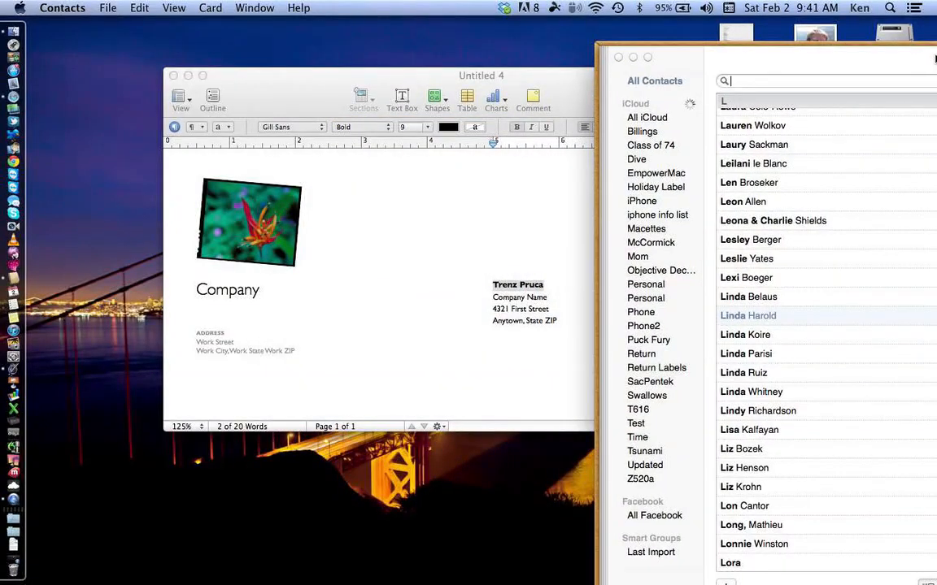
{"action": "left_click", "coordinate": [752, 319]}
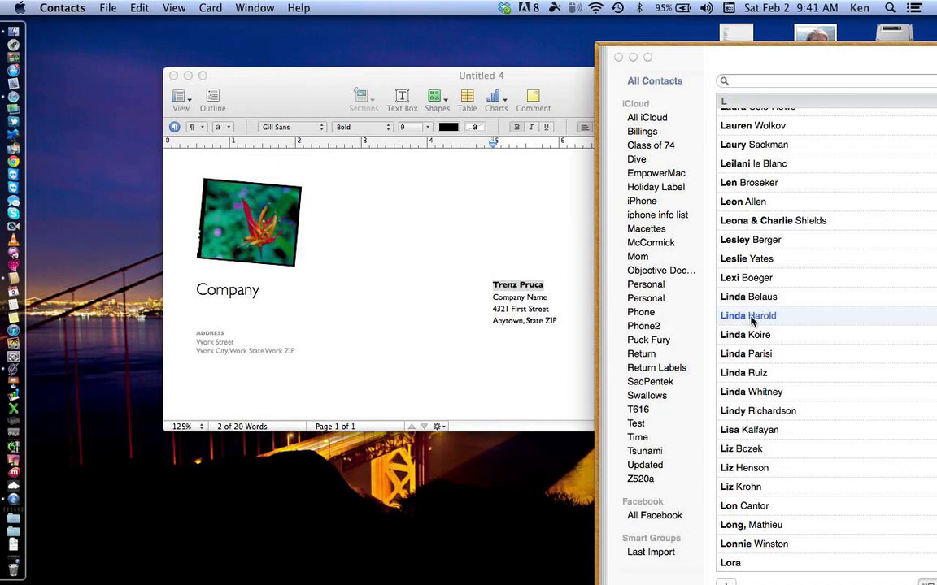
{"action": "left_click_drag", "start_coordinate": [751, 320], "coordinate": [533, 309]}
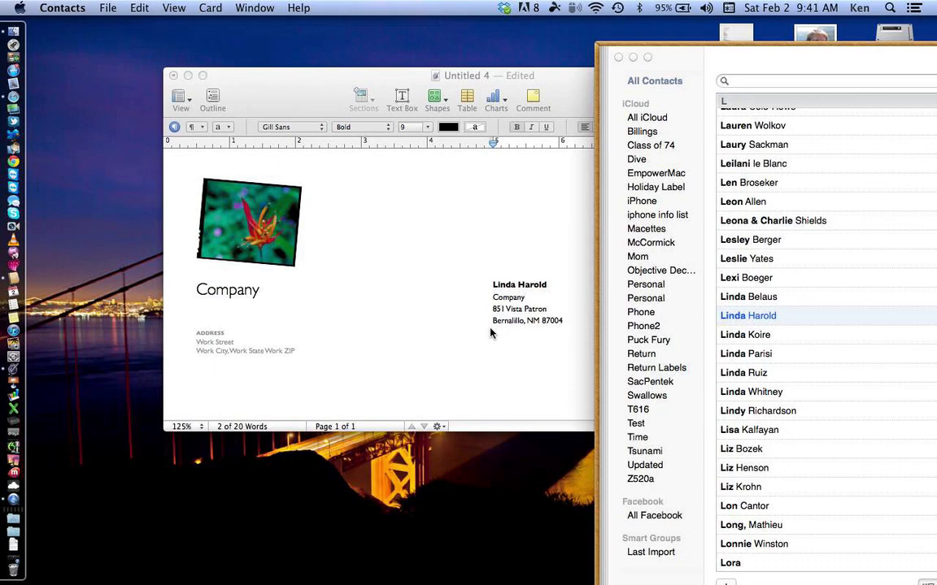
{"action": "left_click", "coordinate": [467, 295]}
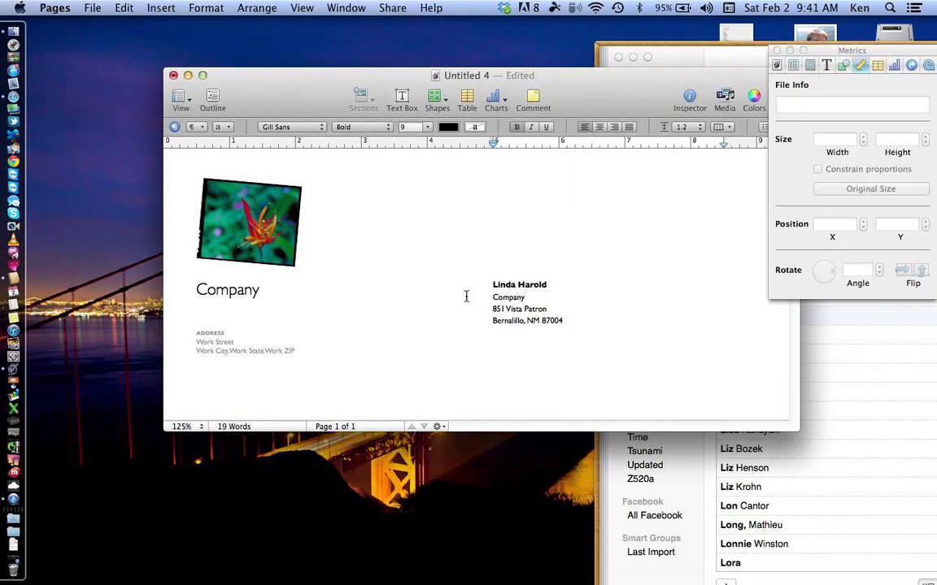
{"action": "key", "text": "super+z"}
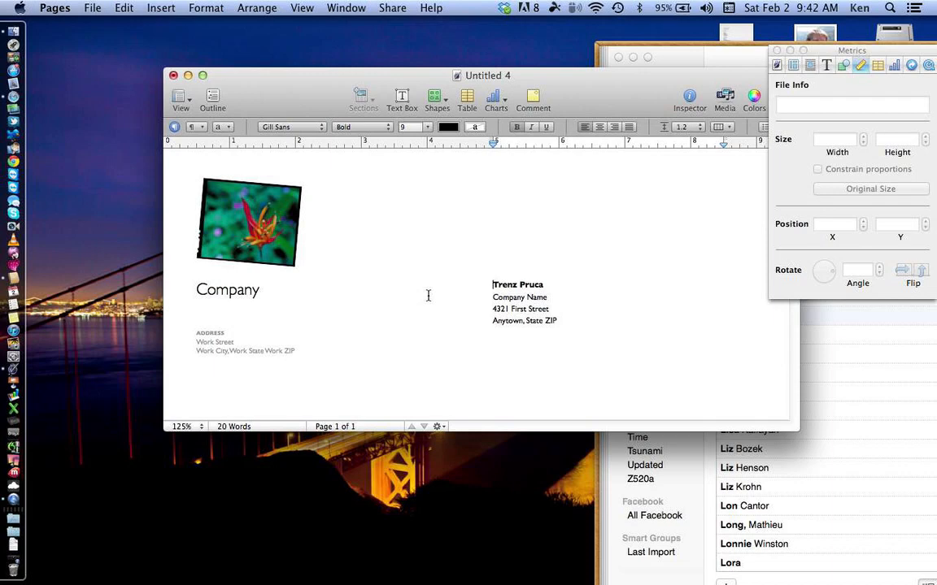
Replace the envelope's flower picture with the iPhoto image IMG_0042 from the media library
{"action": "left_click", "coordinate": [215, 209]}
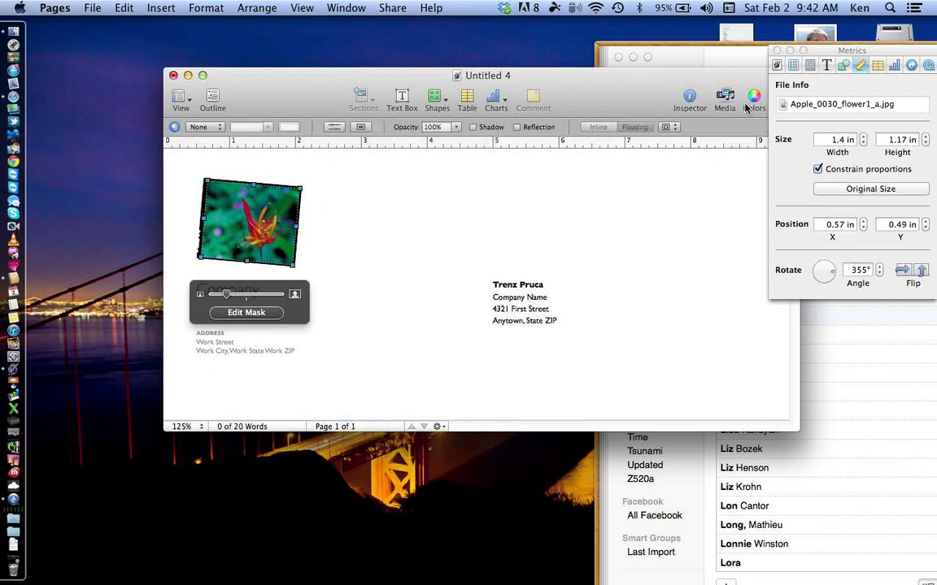
{"action": "left_click_drag", "start_coordinate": [644, 85], "coordinate": [562, 36]}
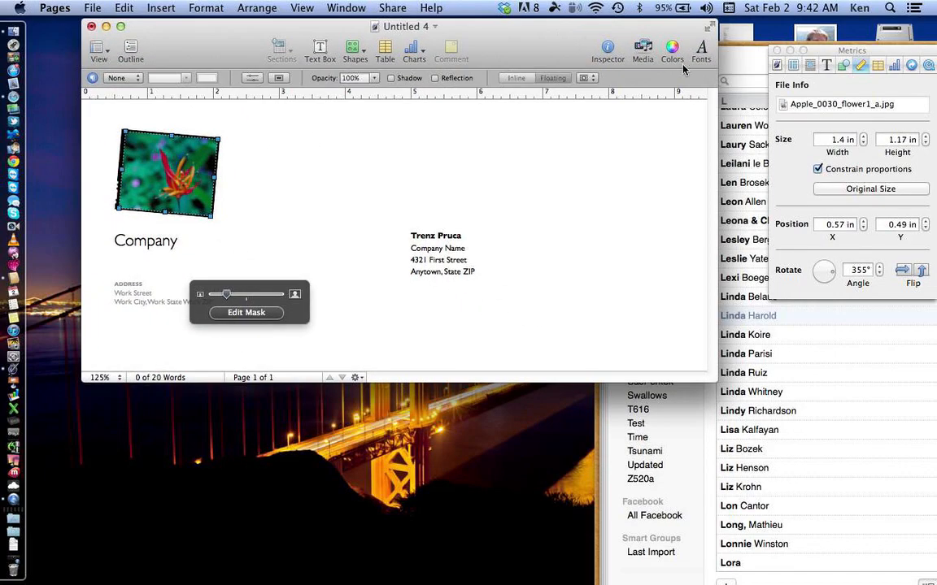
{"action": "left_click", "coordinate": [644, 49]}
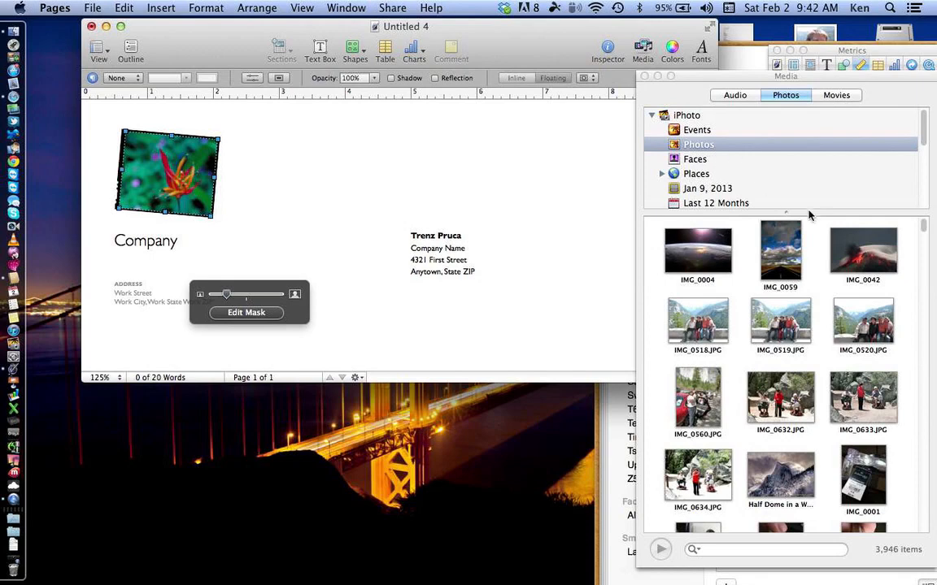
{"action": "left_click_drag", "start_coordinate": [862, 248], "coordinate": [172, 166]}
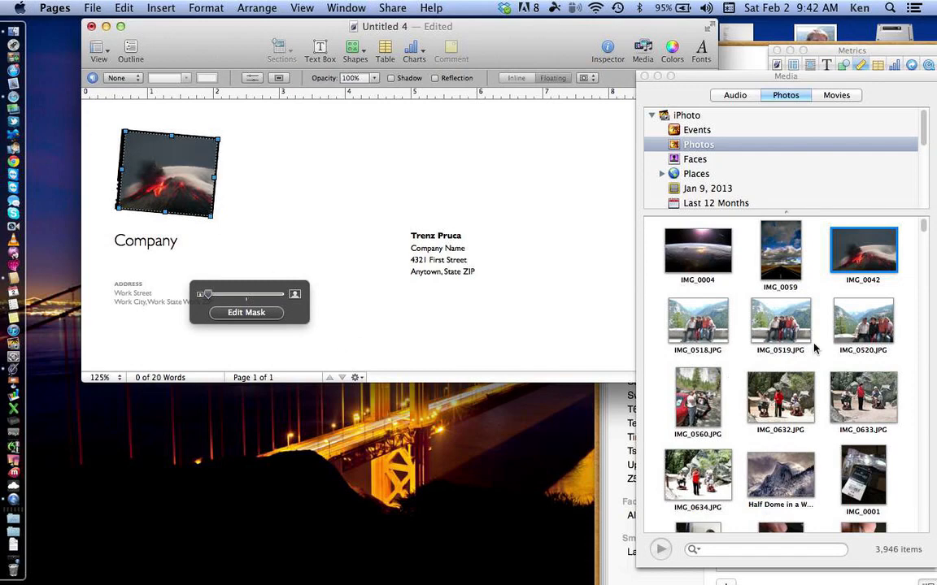
Replace the envelope's picture with the iPhoto image IMG_0519.JPG, and swap that for IMG_0632.JPG
{"action": "left_click", "coordinate": [779, 318]}
{"action": "left_click_drag", "start_coordinate": [778, 318], "coordinate": [173, 176]}
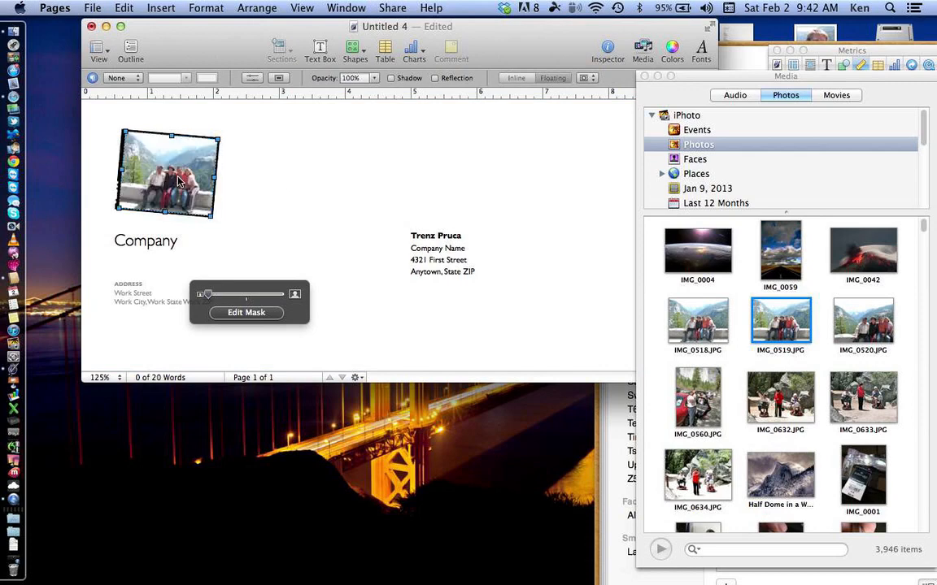
{"action": "left_click_drag", "start_coordinate": [781, 397], "coordinate": [166, 154]}
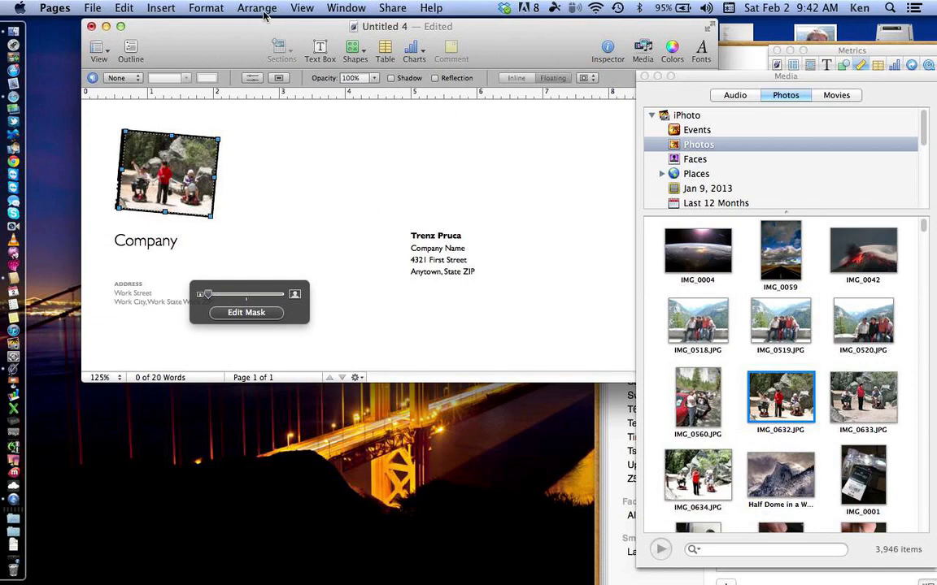
Close the envelope document and delete it instead of saving it
{"action": "left_click", "coordinate": [92, 27]}
{"action": "left_click", "coordinate": [337, 218]}
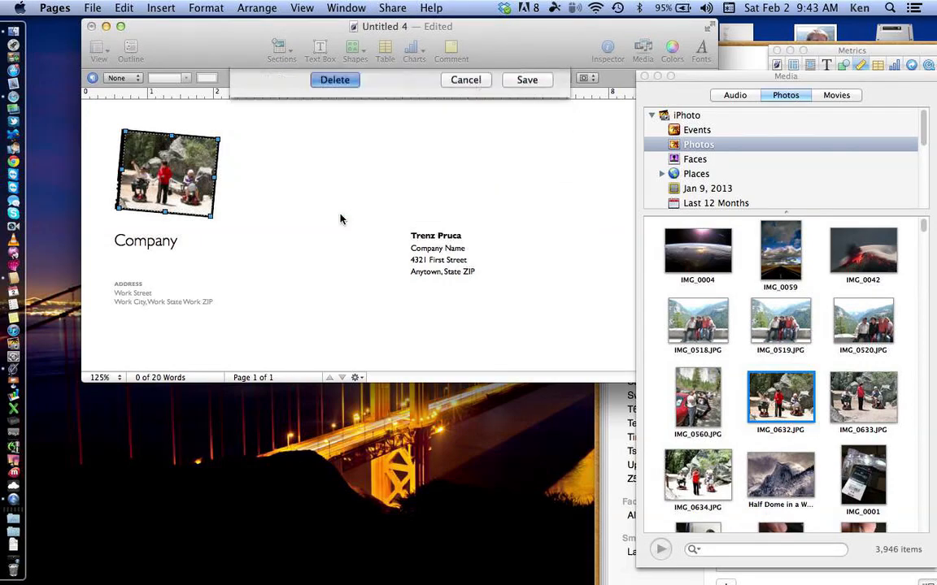
Create a new document from the Woodland Letter template and move the media browser and letter windows apart so the whole letter shows
{"action": "left_click", "coordinate": [58, 8]}
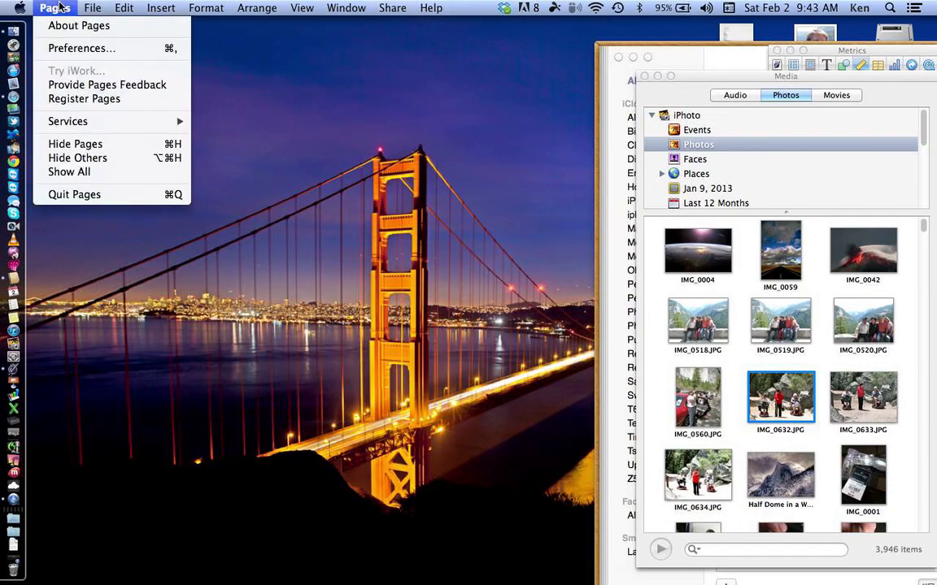
{"action": "mouse_move", "coordinate": [92, 7]}
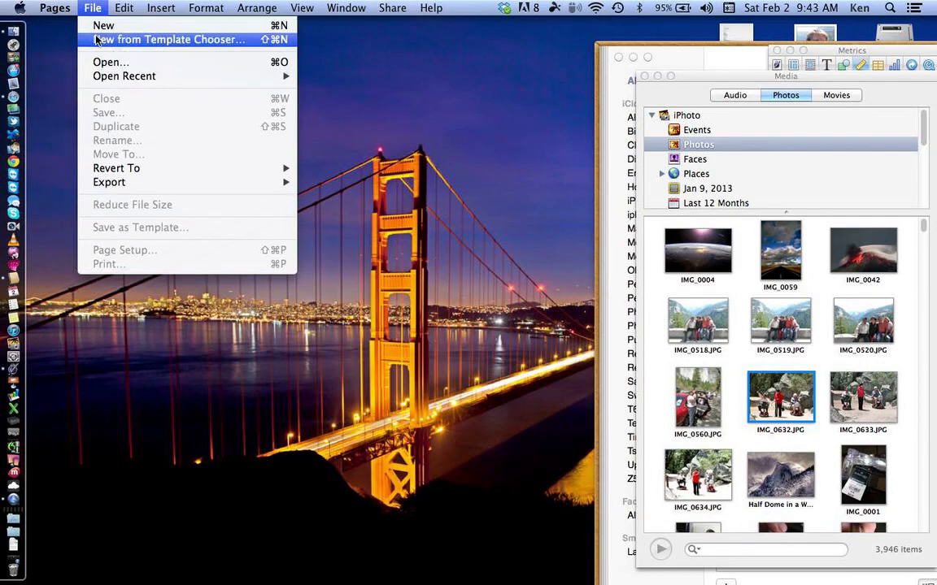
{"action": "left_click", "coordinate": [95, 40]}
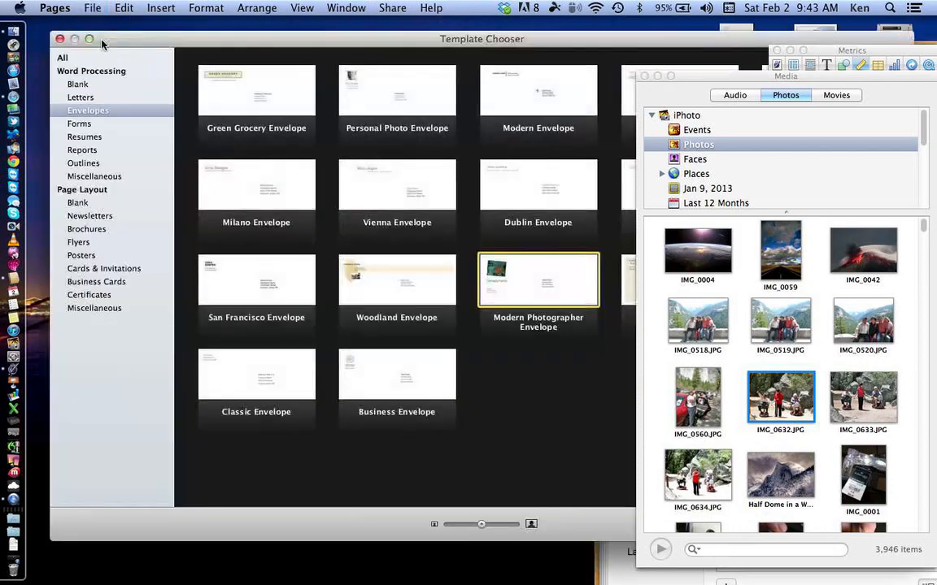
{"action": "left_click", "coordinate": [88, 98]}
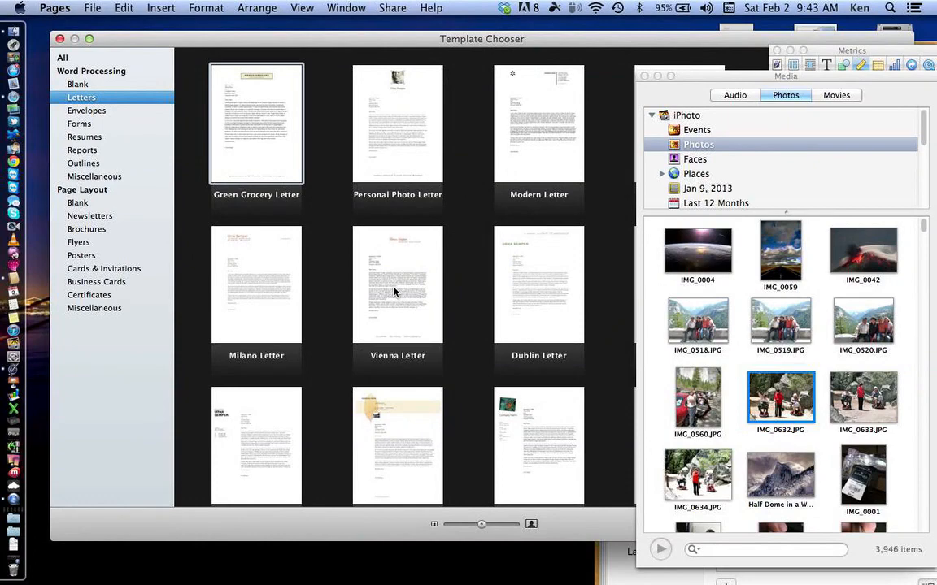
{"action": "double_click", "coordinate": [382, 429]}
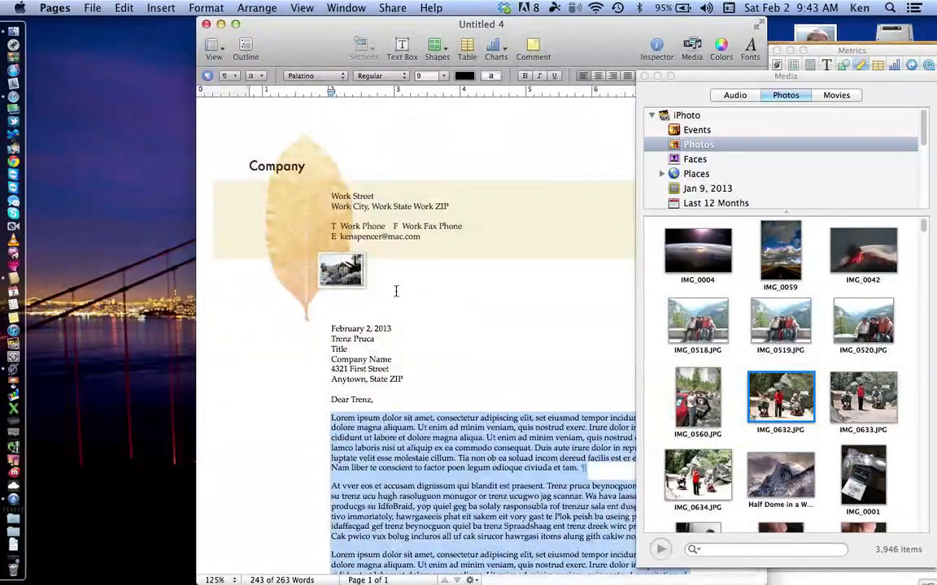
{"action": "left_click_drag", "start_coordinate": [701, 81], "coordinate": [752, 77]}
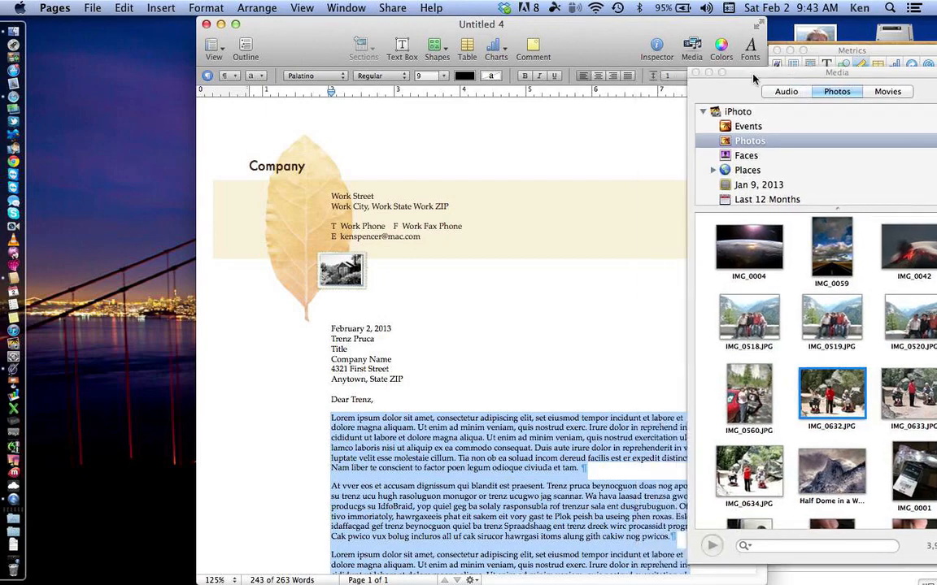
{"action": "left_click_drag", "start_coordinate": [637, 24], "coordinate": [483, 24]}
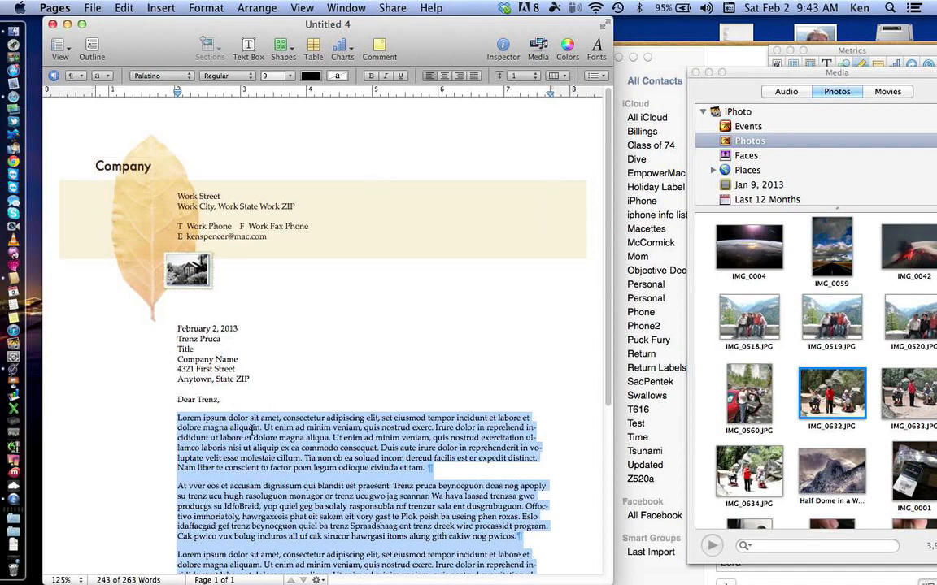
Replace the letter's placeholder body by dictating "Now is the time for all good men to come to the aid of their country." and a speech feature paragraph
{"action": "key", "text": "BackSpace"}
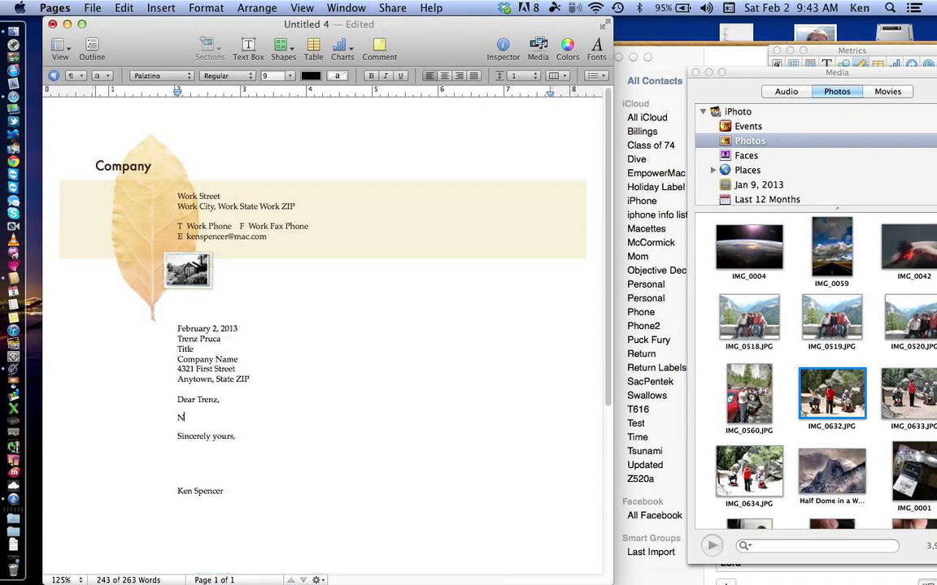
{"action": "key", "text": "fn"}
{"action": "key", "text": "fn"}
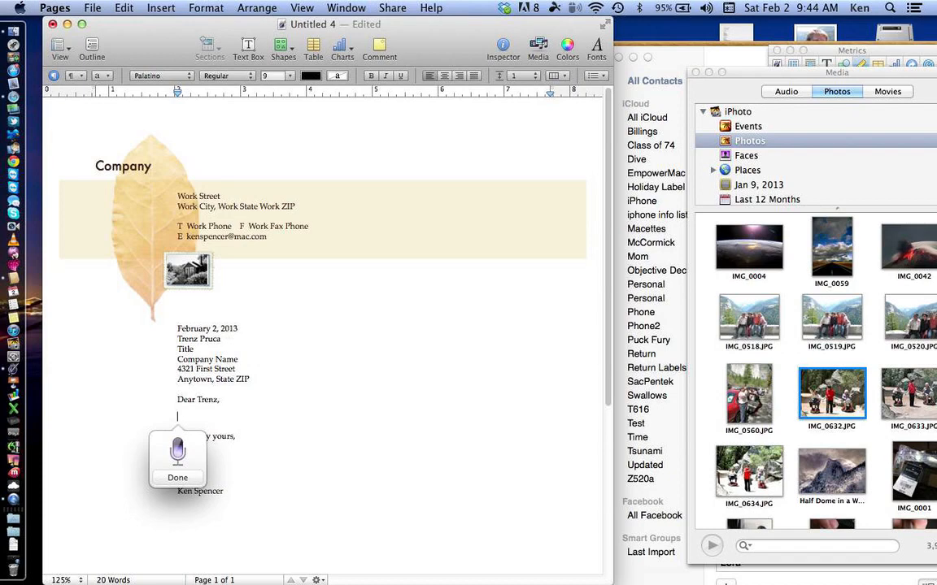
{"action": "key", "text": "Return"}
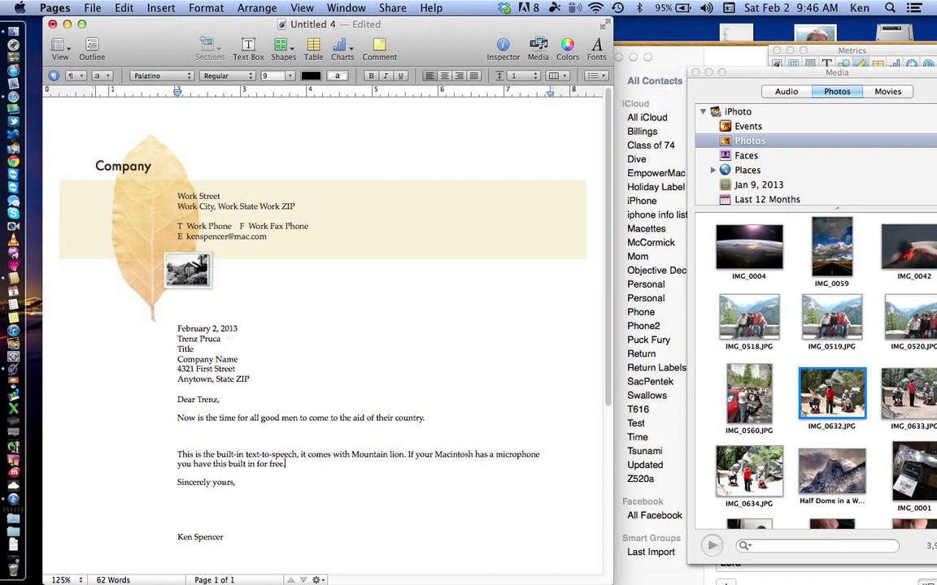
Add blank lines below the body text and dictate sentences explaining how to say single and double line spacing
{"action": "key", "text": "Return"}
{"action": "key", "text": "Return"}
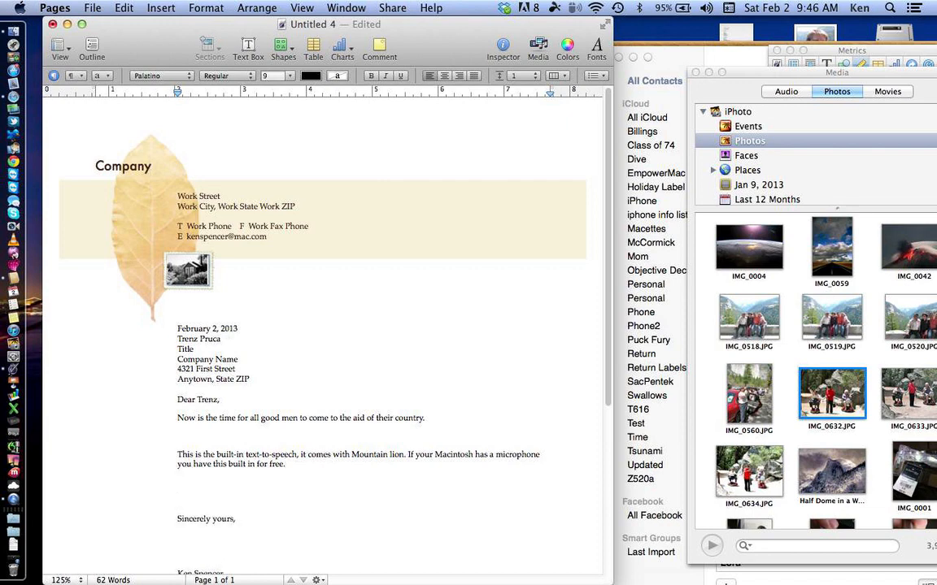
{"action": "key", "text": "fn"}
{"action": "key", "text": "fn"}
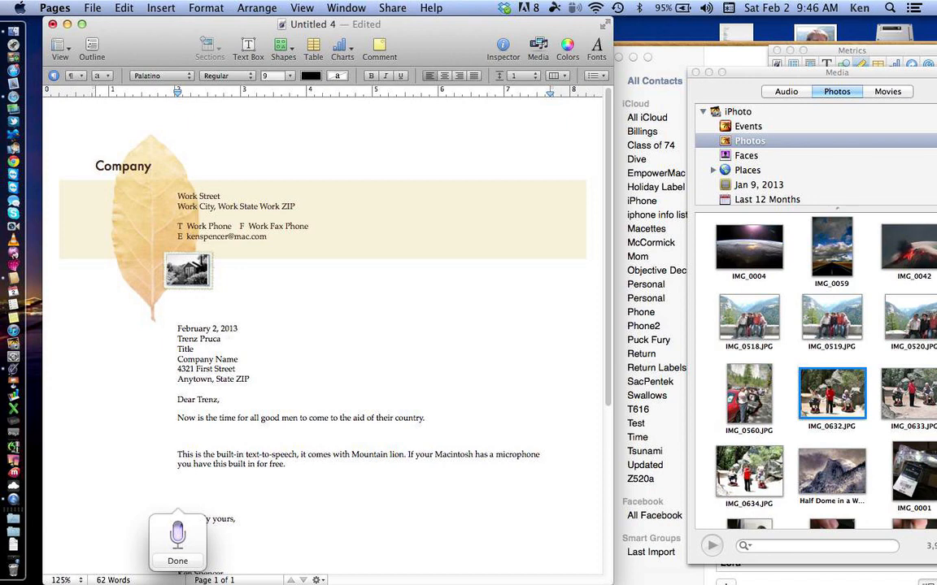
{"action": "key", "text": "Return"}
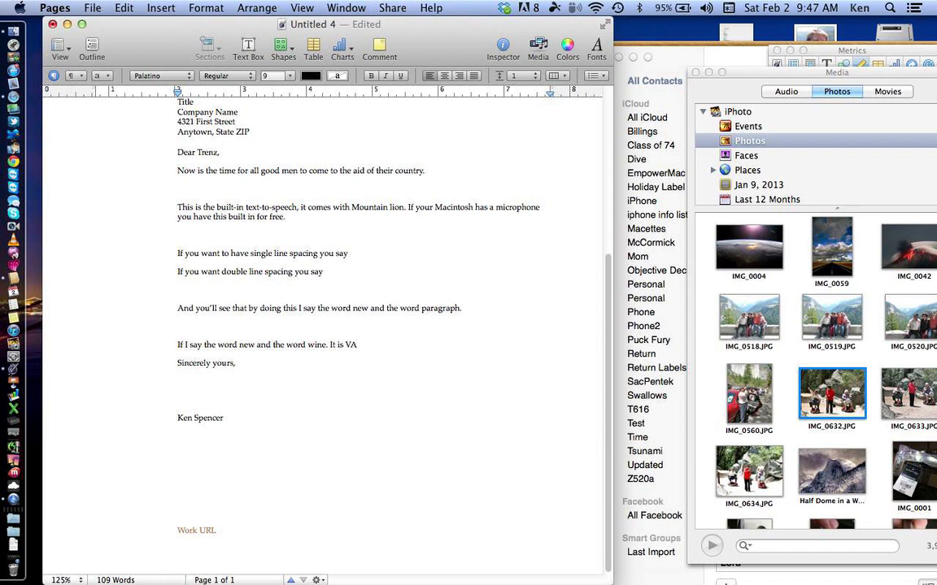
Add blank lines and dictate a numbered list beginning with "This is the first number on the list"
{"action": "key", "text": "Return"}
{"action": "key", "text": "Return"}
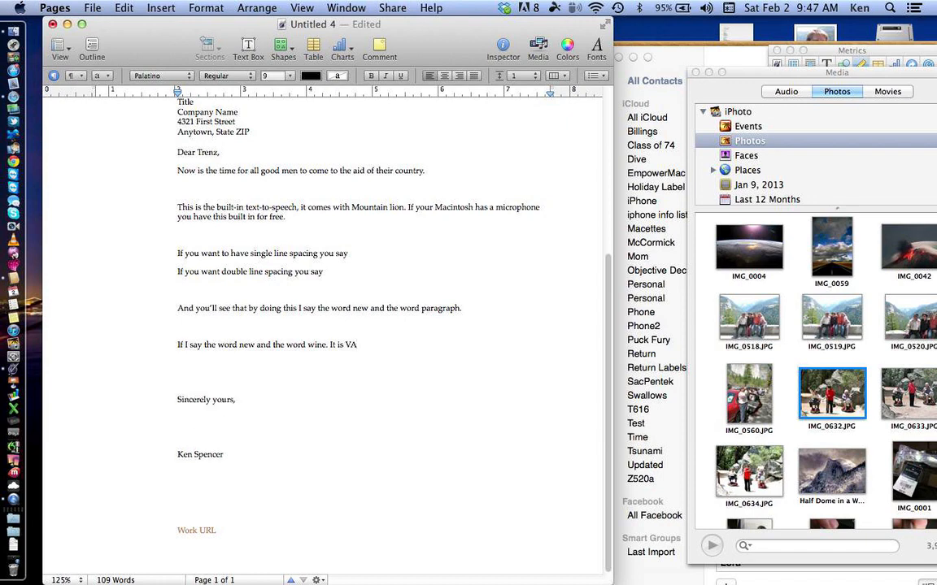
{"action": "key", "text": "fn"}
{"action": "key", "text": "fn"}
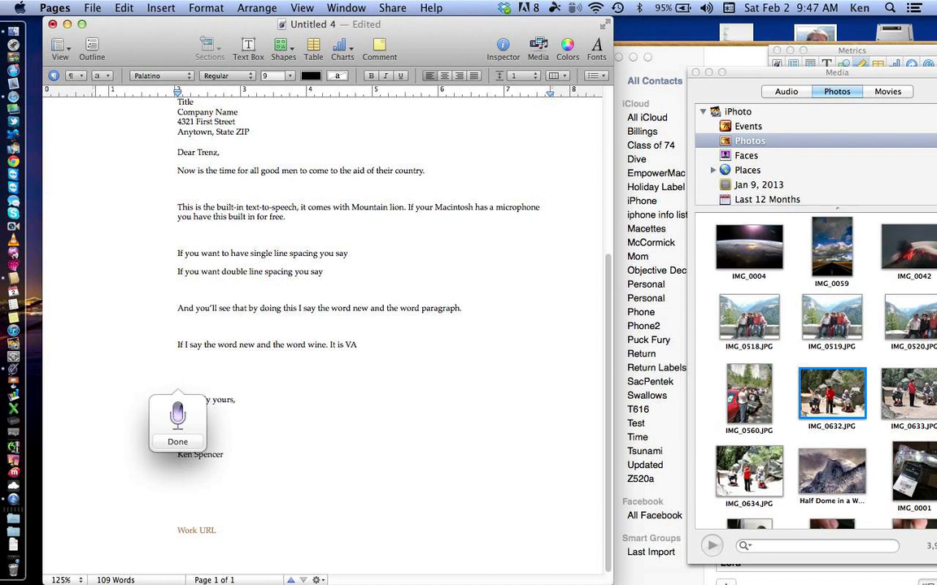
{"action": "key", "text": "Return"}
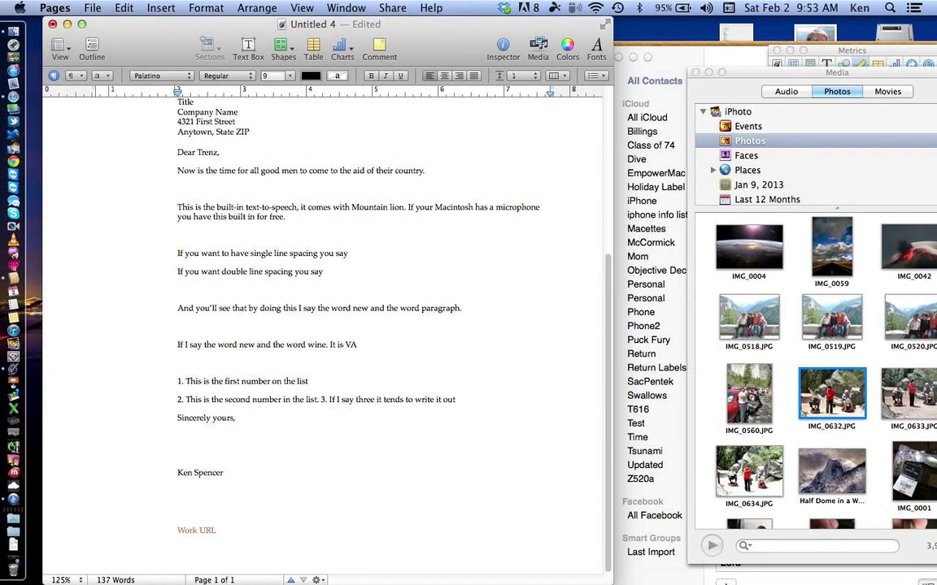
Look at the Time Machine backup status and its available commands
{"action": "left_click", "coordinate": [615, 9]}
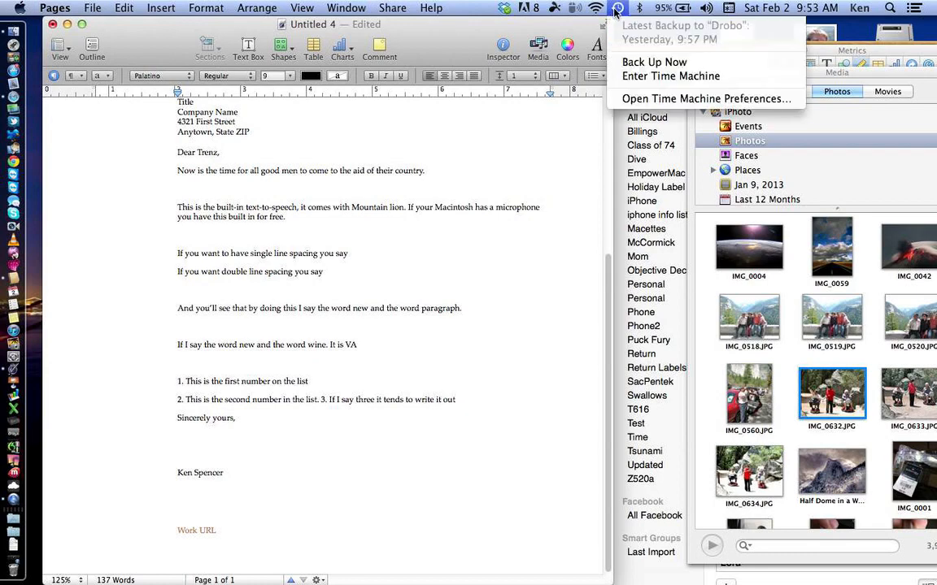
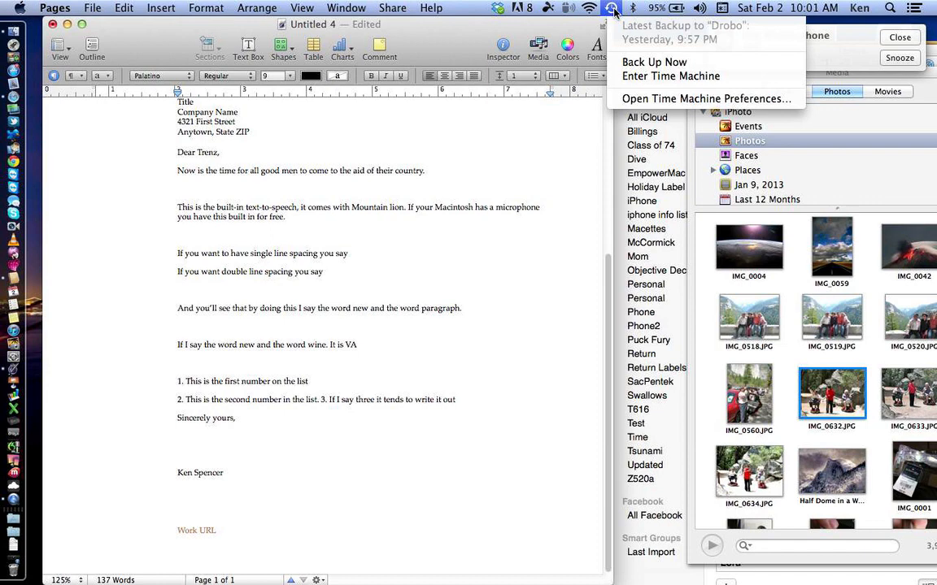
{"action": "left_click", "coordinate": [530, 169]}
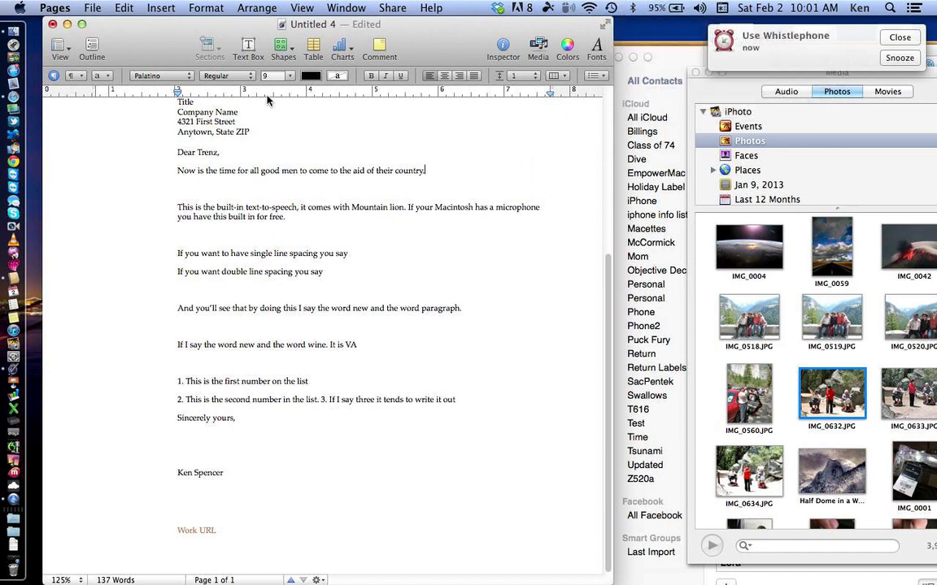
Close the letter, deleting it instead of saving it, and dismiss the Use Whistlephone reminder
{"action": "left_click", "coordinate": [52, 26]}
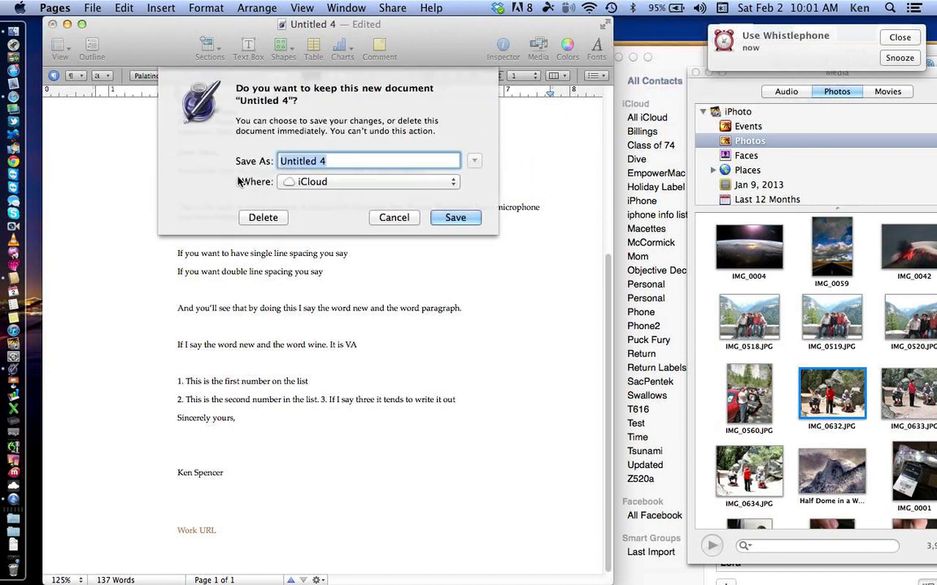
{"action": "left_click", "coordinate": [263, 217]}
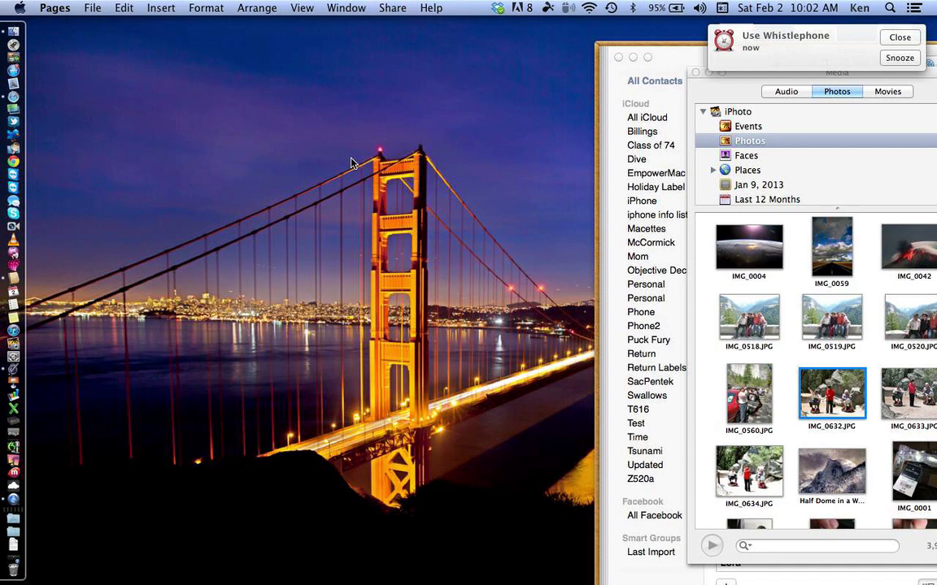
{"action": "left_click", "coordinate": [900, 36]}
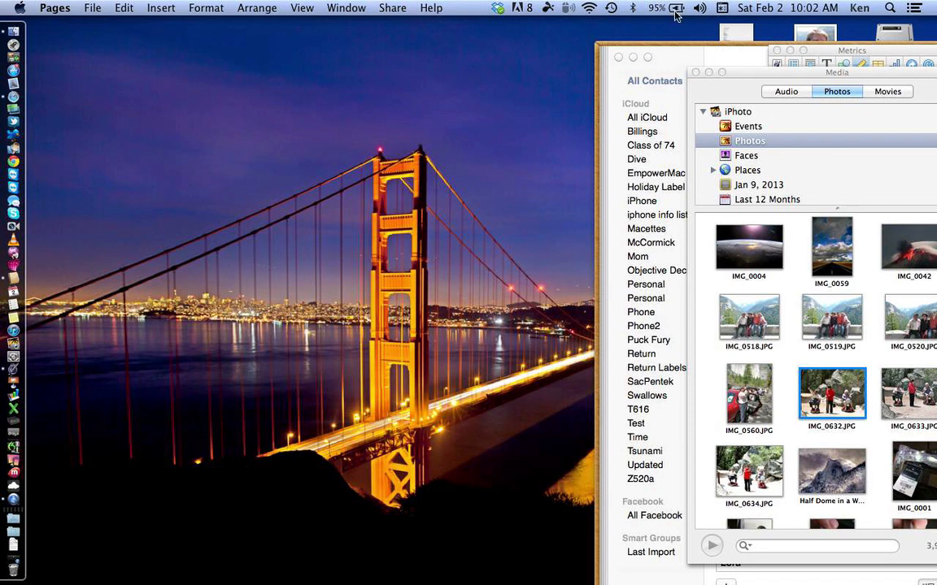
Switch to Contacts, bring its window fully into view and hide the application
{"action": "left_click", "coordinate": [678, 59]}
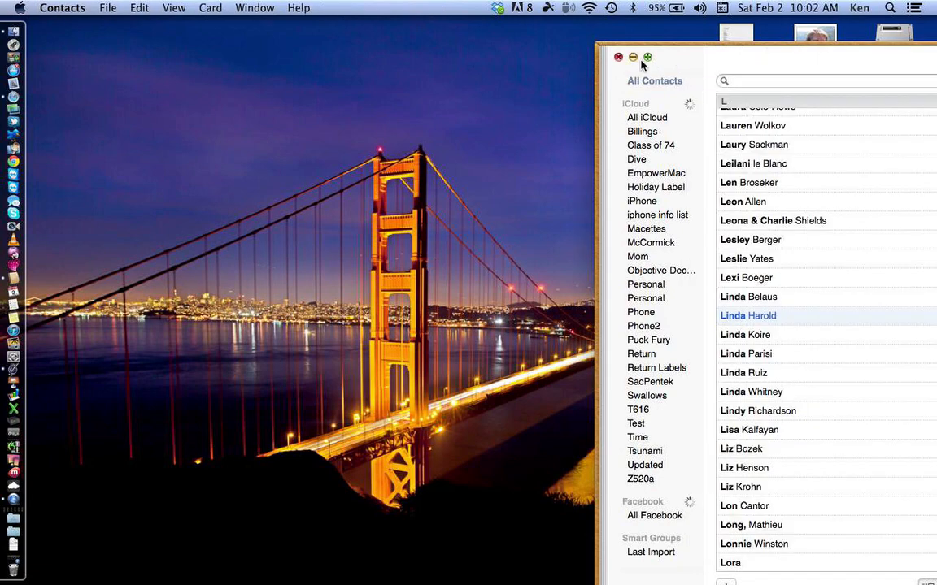
{"action": "left_click_drag", "start_coordinate": [677, 59], "coordinate": [177, 62]}
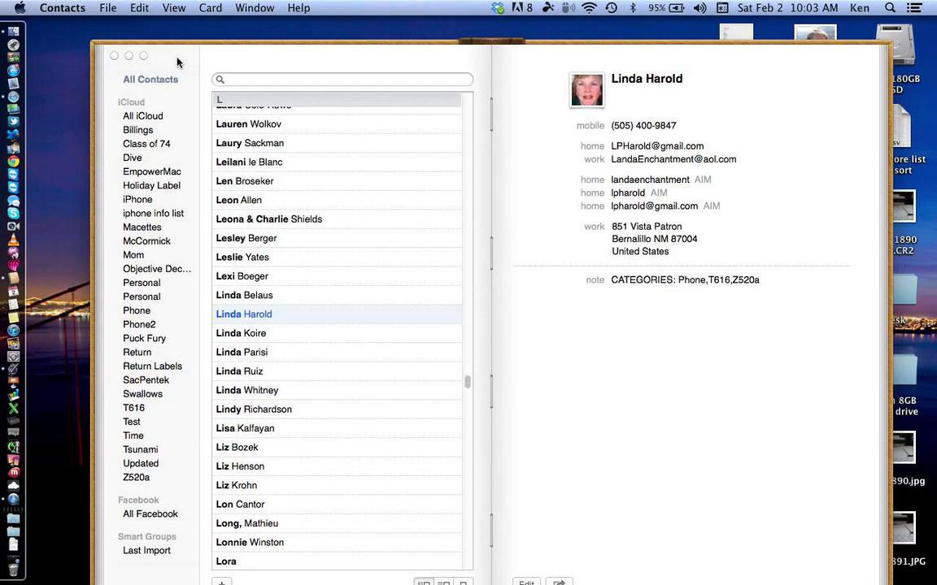
{"action": "key", "text": "super+h"}
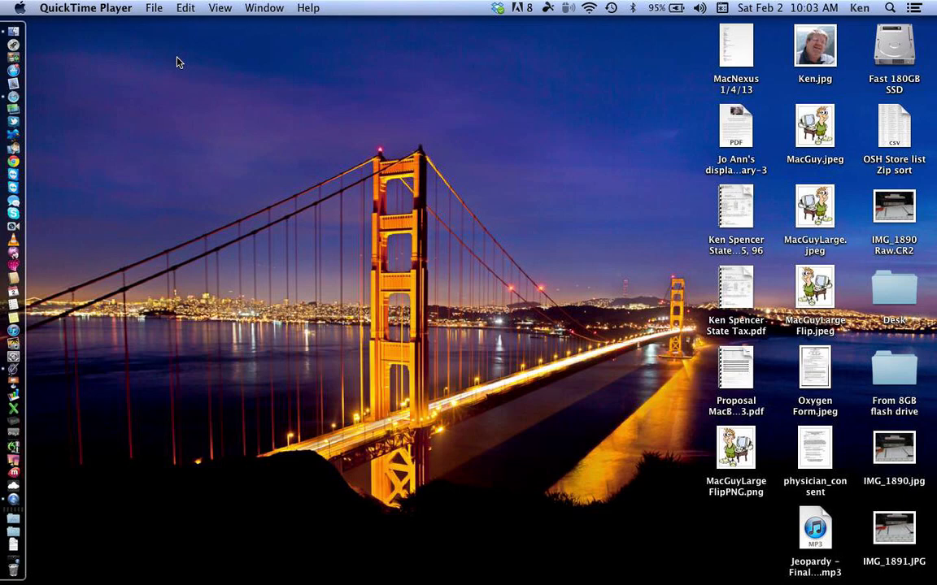
Switch back to Pages and reposition the Metrics inspector and the iCloud document library so they no longer overlap
{"action": "left_click", "coordinate": [15, 370]}
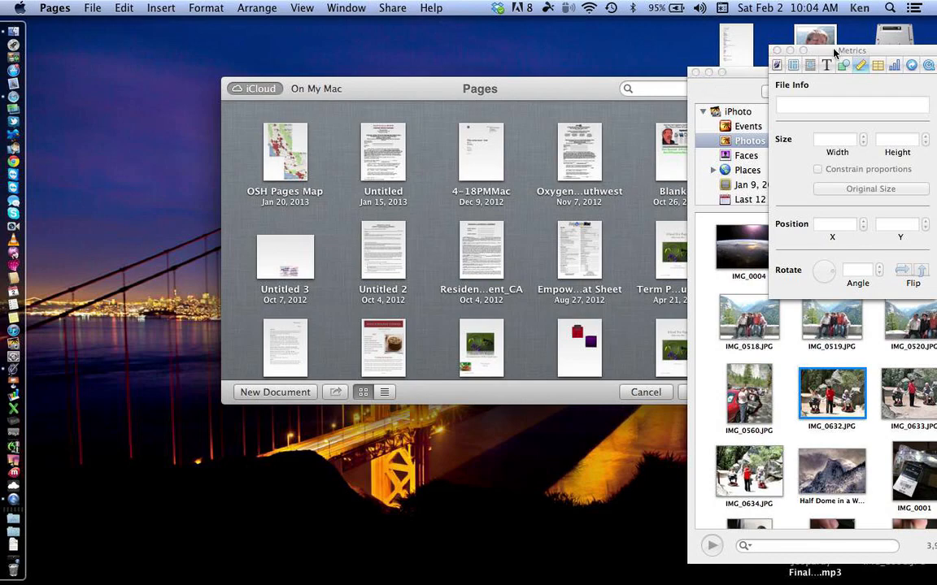
{"action": "left_click_drag", "start_coordinate": [834, 54], "coordinate": [813, 26]}
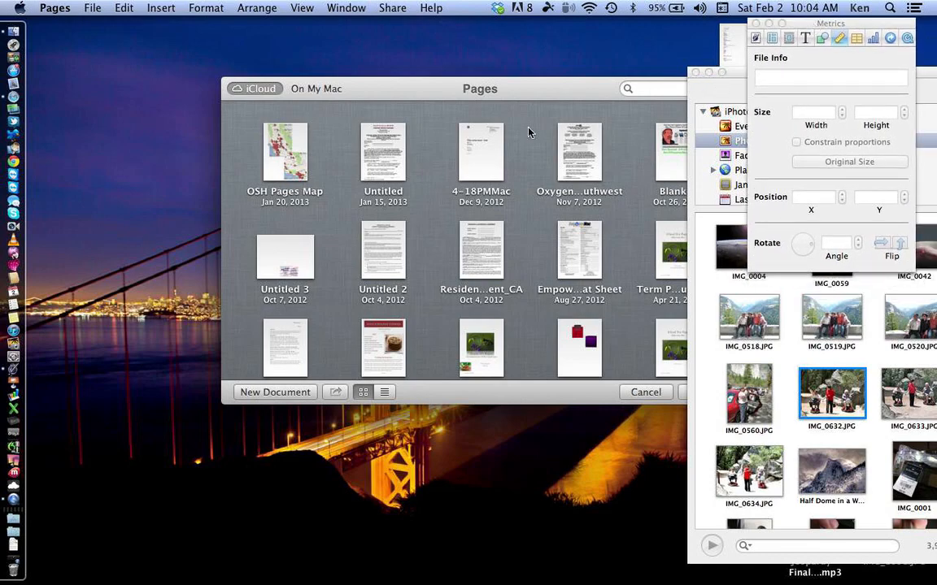
{"action": "left_click_drag", "start_coordinate": [512, 95], "coordinate": [385, 80]}
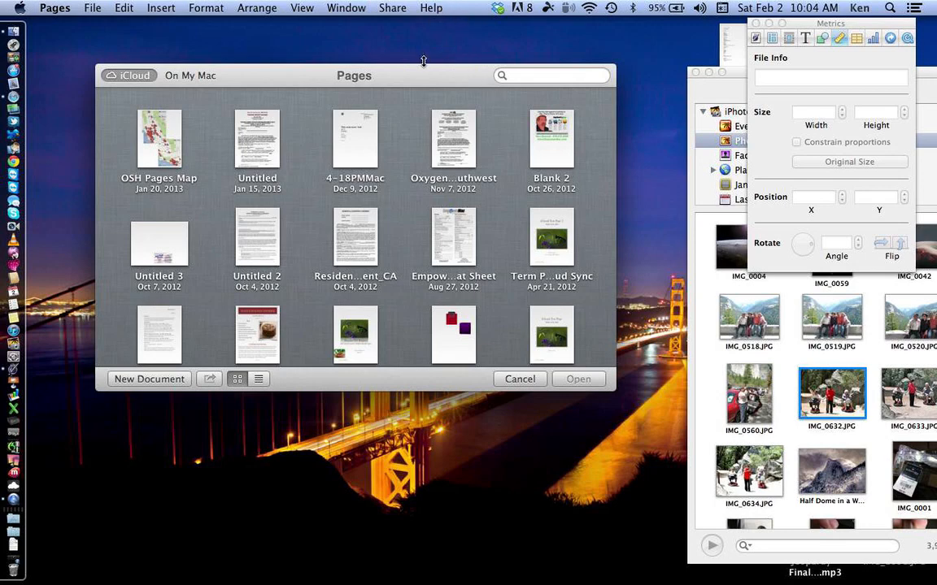
{"action": "left_click_drag", "start_coordinate": [428, 76], "coordinate": [425, 28]}
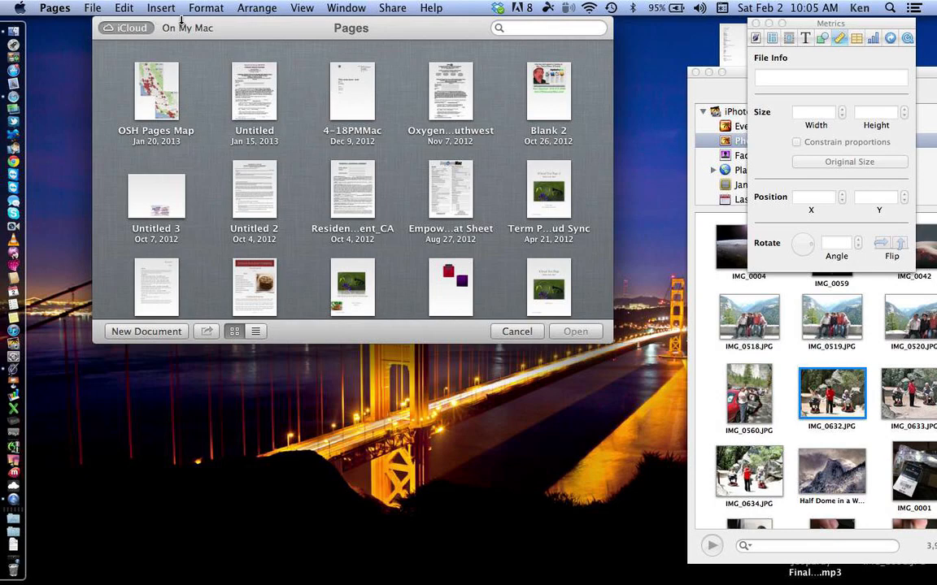
Open the Template Chooser for a new document and view the Page Layout templates
{"action": "left_click", "coordinate": [94, 10]}
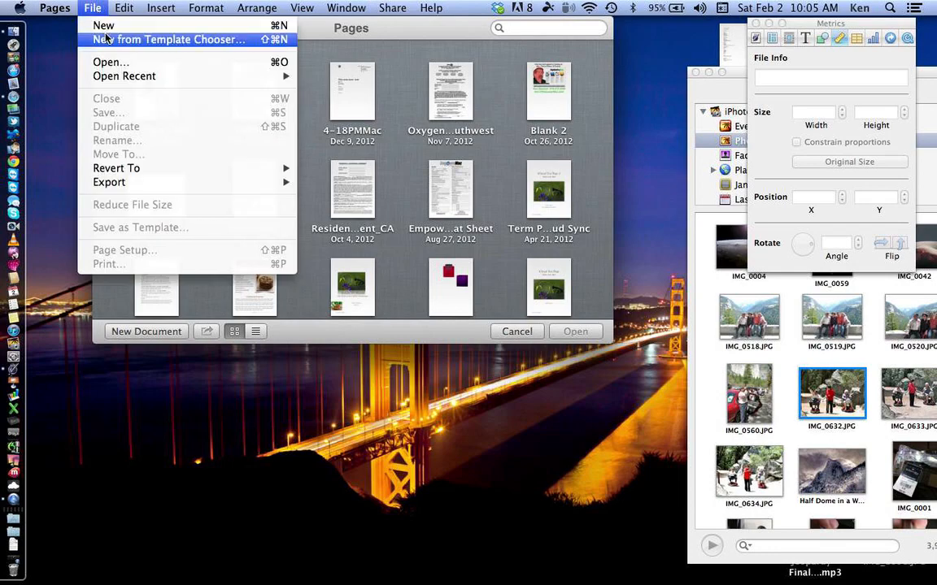
{"action": "left_click", "coordinate": [106, 39]}
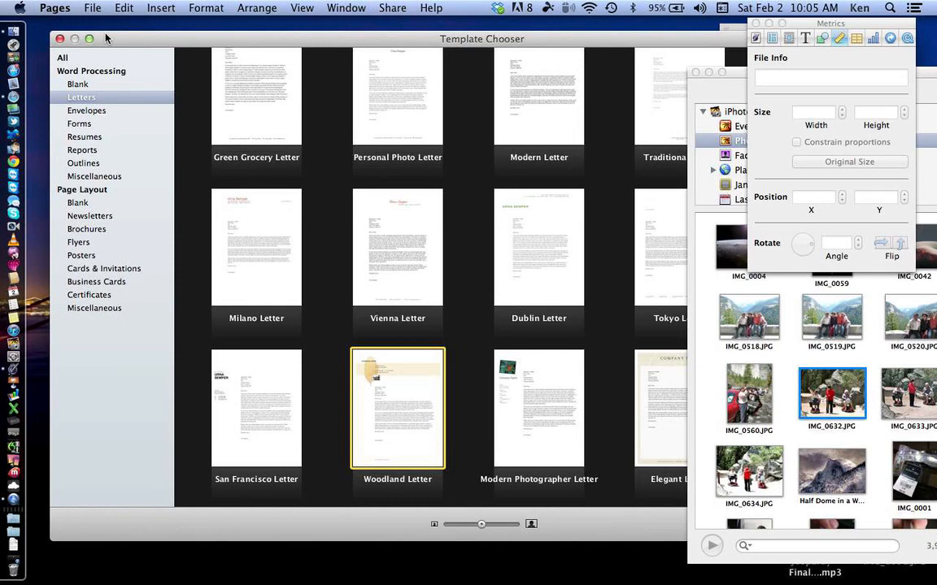
{"action": "left_click", "coordinate": [90, 191]}
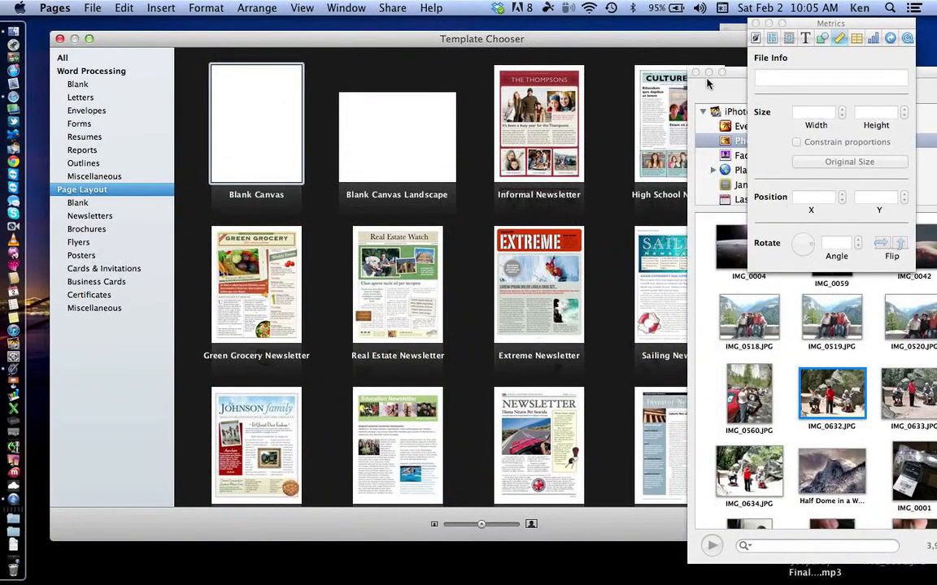
Close the floating media browser and Metrics inspector and create a document from the Club Newsletter template
{"action": "left_click", "coordinate": [626, 70]}
{"action": "left_click", "coordinate": [756, 22]}
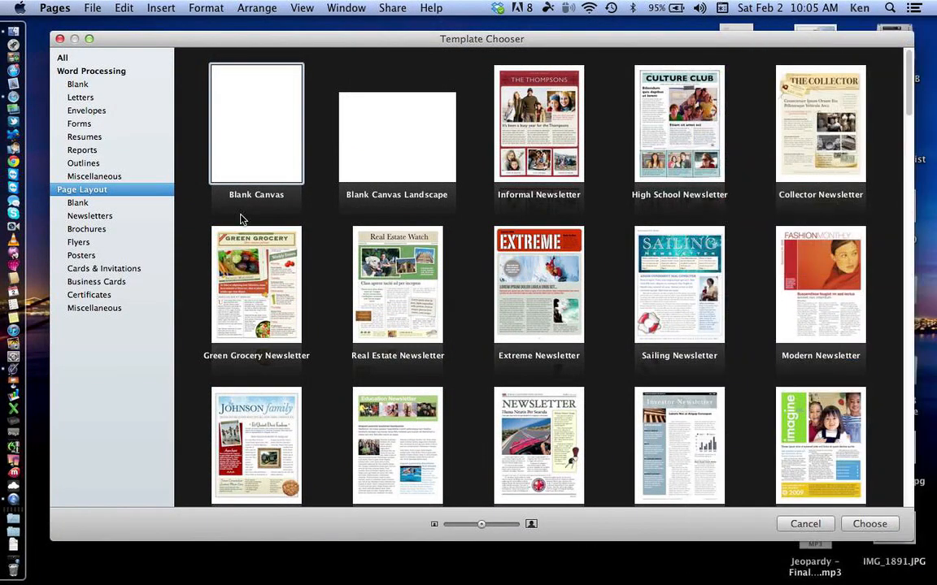
{"action": "left_click", "coordinate": [108, 218]}
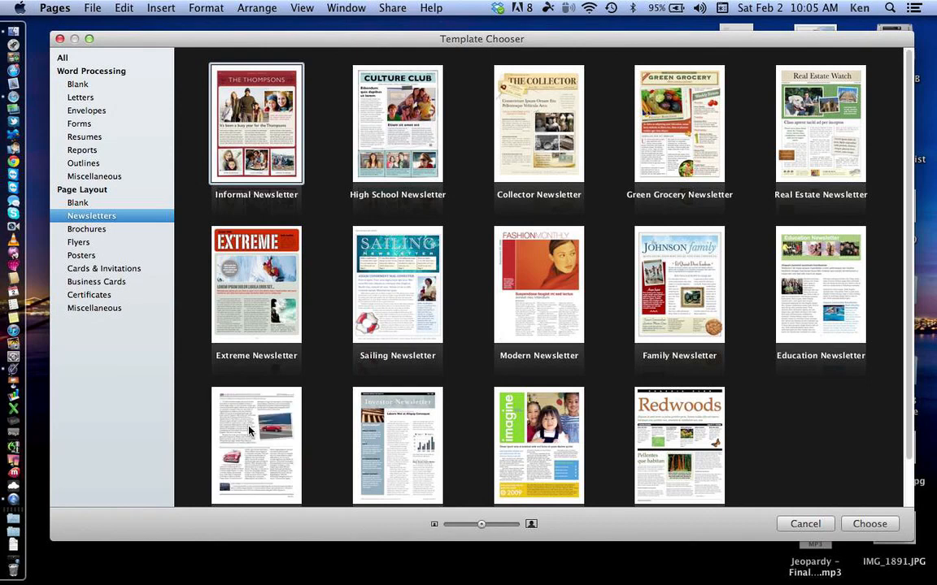
{"action": "left_click", "coordinate": [249, 431]}
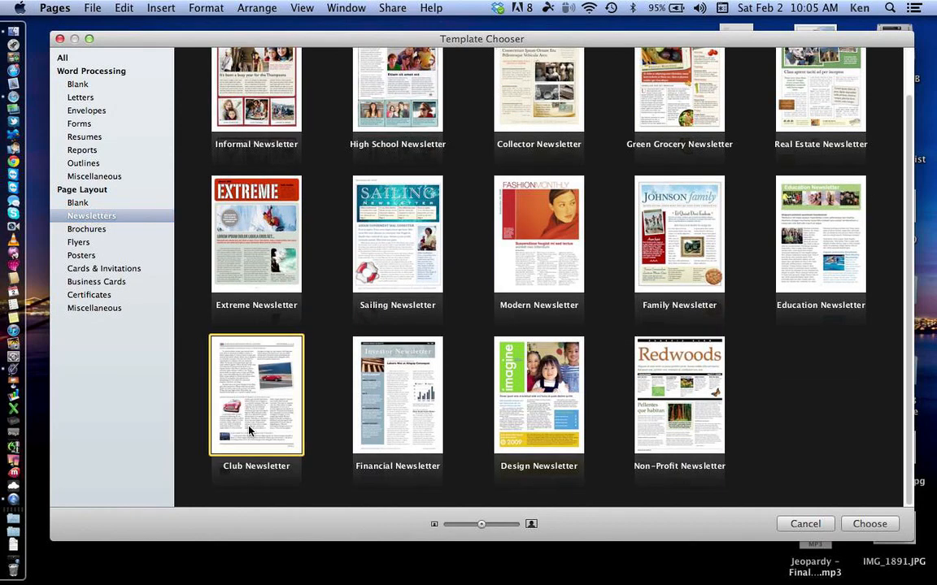
{"action": "left_click", "coordinate": [870, 525]}
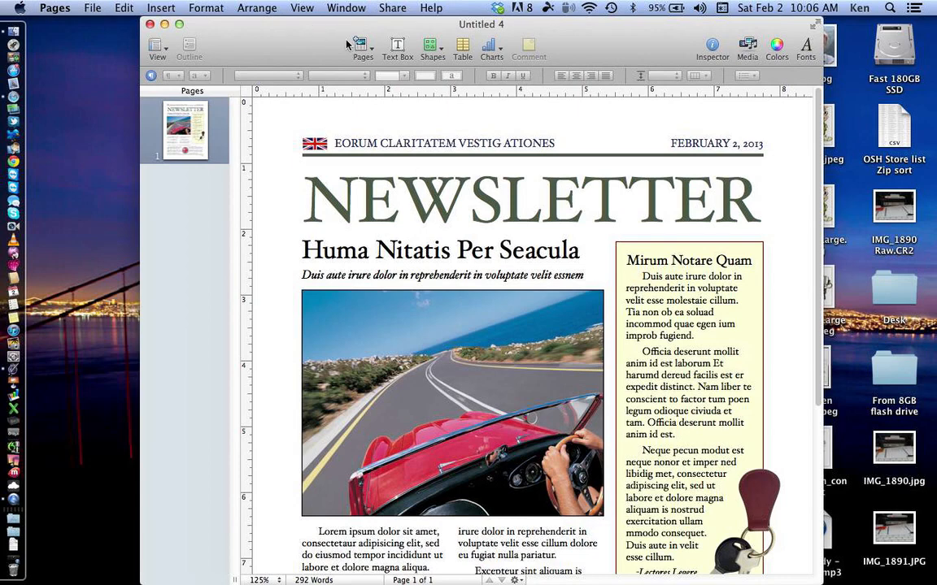
Add a 2 & 3 Column page to the newsletter and display its first page at Fit Page zoom
{"action": "left_click", "coordinate": [366, 49]}
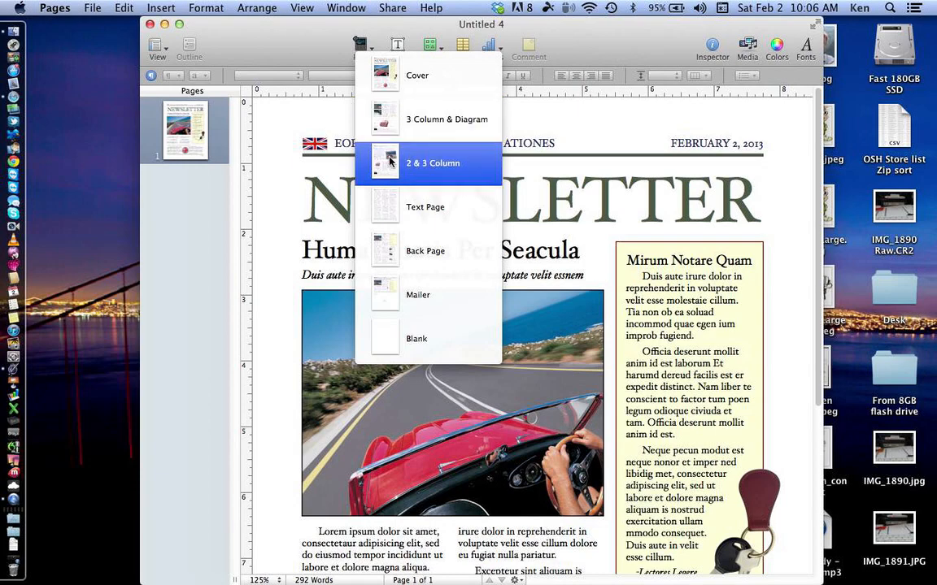
{"action": "left_click", "coordinate": [390, 161]}
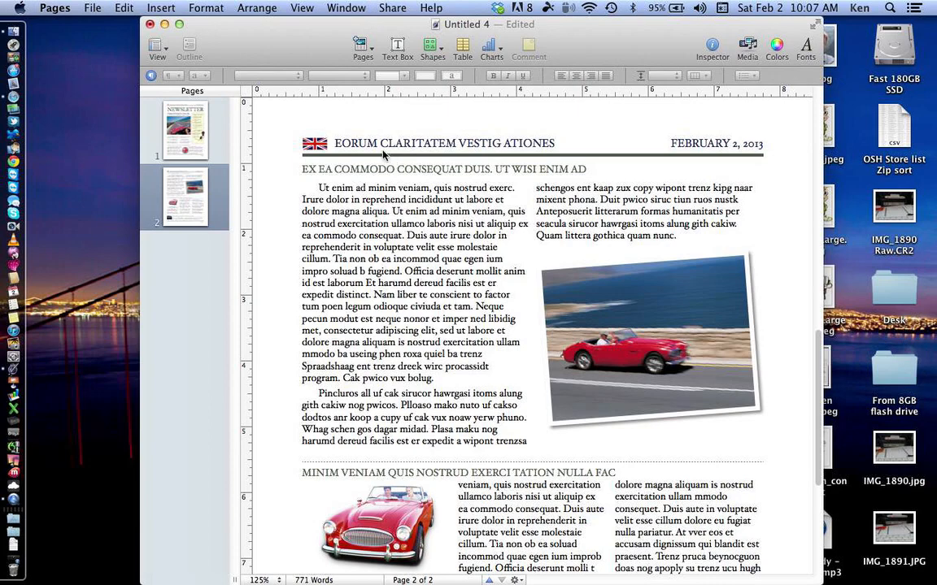
{"action": "left_click", "coordinate": [192, 122]}
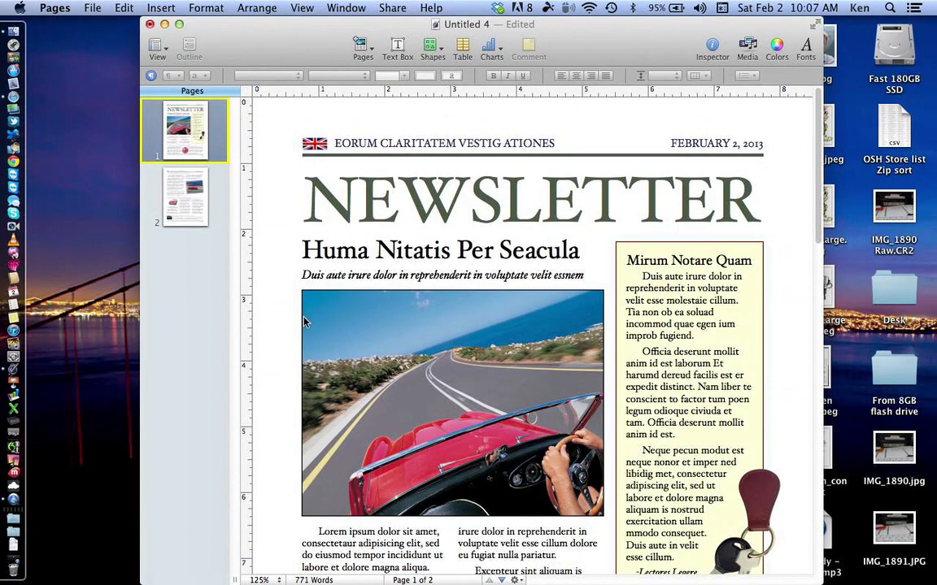
{"action": "left_click", "coordinate": [262, 580]}
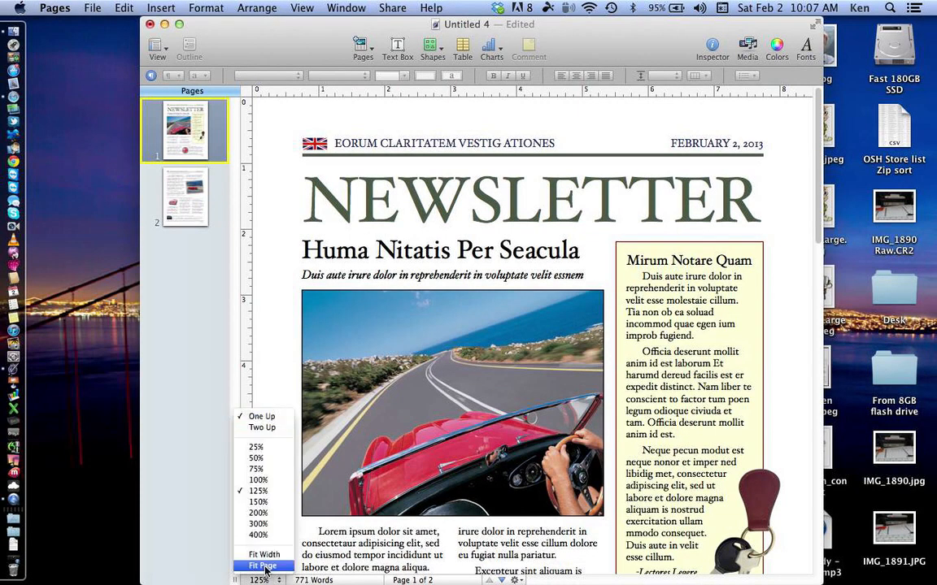
{"action": "left_click", "coordinate": [262, 565]}
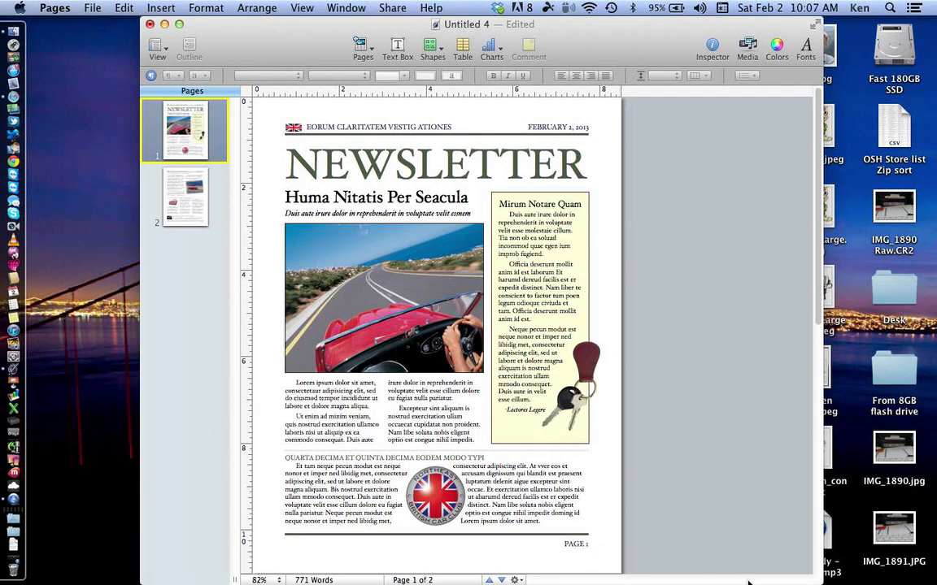
Shrink the newsletter window, move the Dock to the bottom of the screen and extend the window down to it
{"action": "left_click_drag", "start_coordinate": [817, 580], "coordinate": [797, 485]}
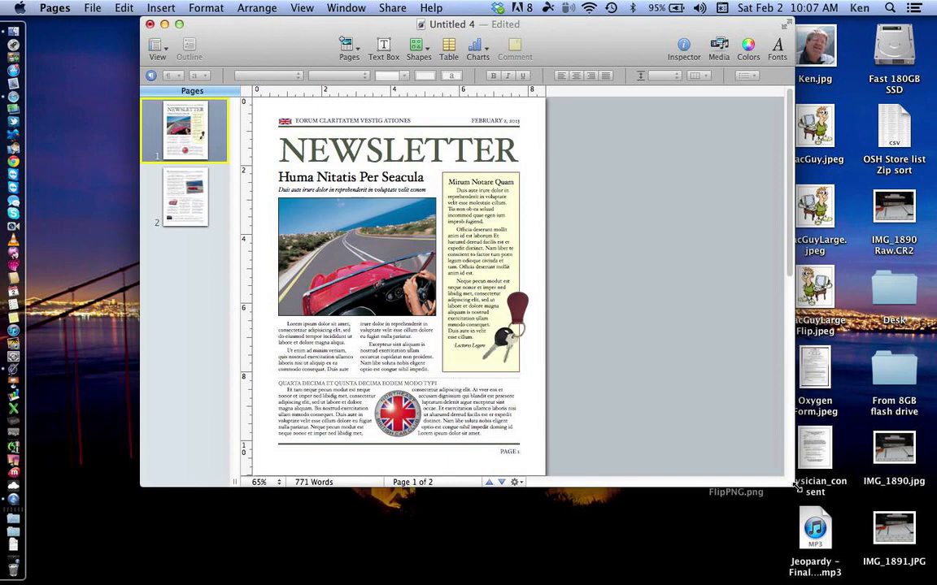
{"action": "left_click", "coordinate": [20, 7]}
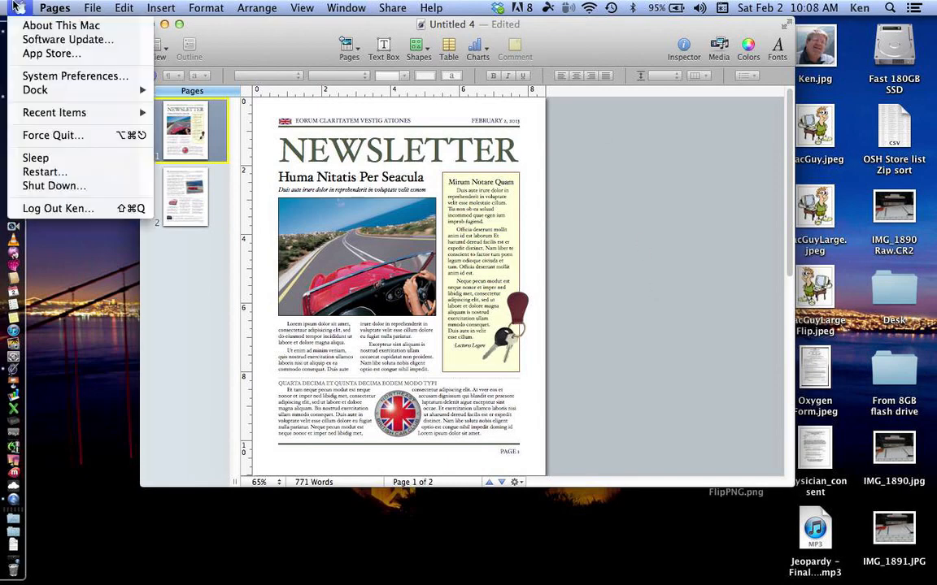
{"action": "mouse_move", "coordinate": [48, 89]}
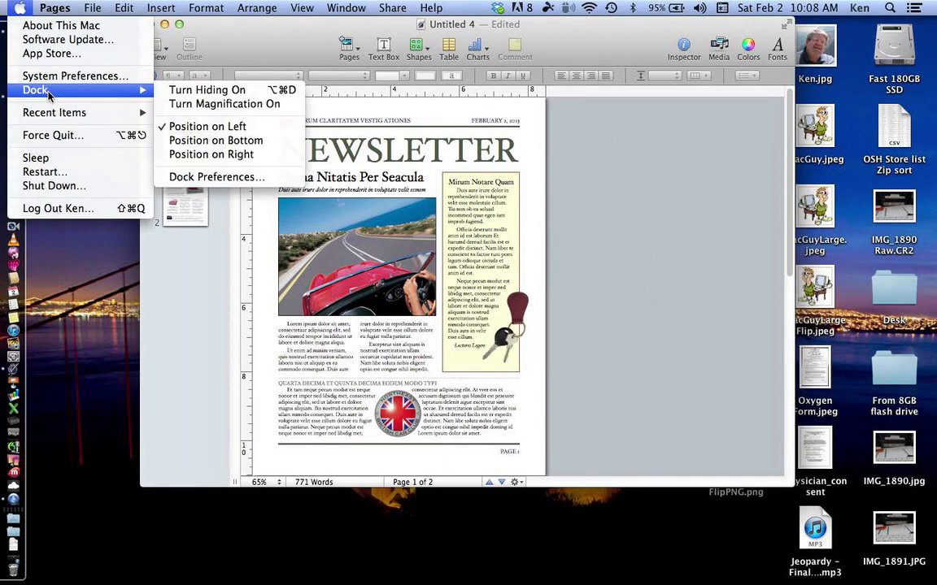
{"action": "left_click", "coordinate": [183, 141]}
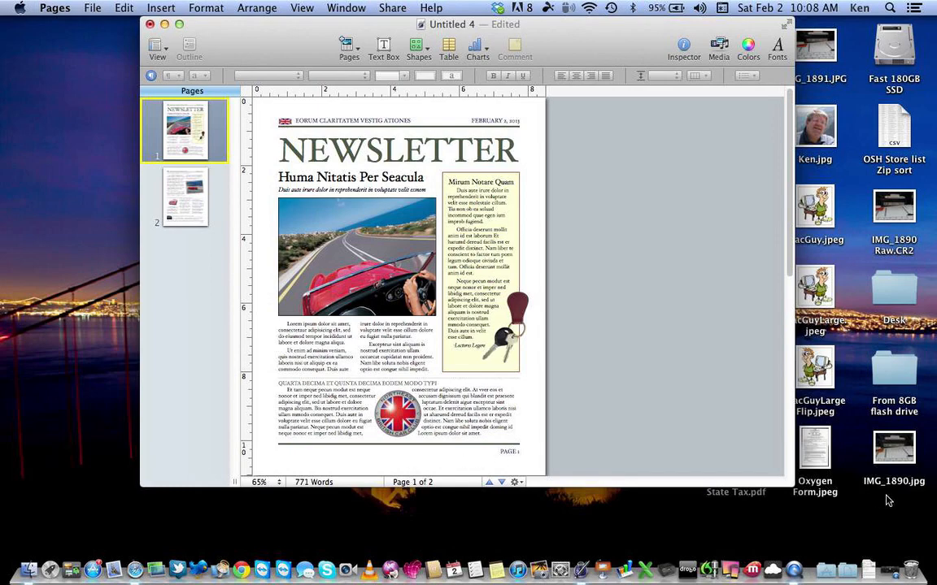
{"action": "left_click_drag", "start_coordinate": [792, 486], "coordinate": [792, 561]}
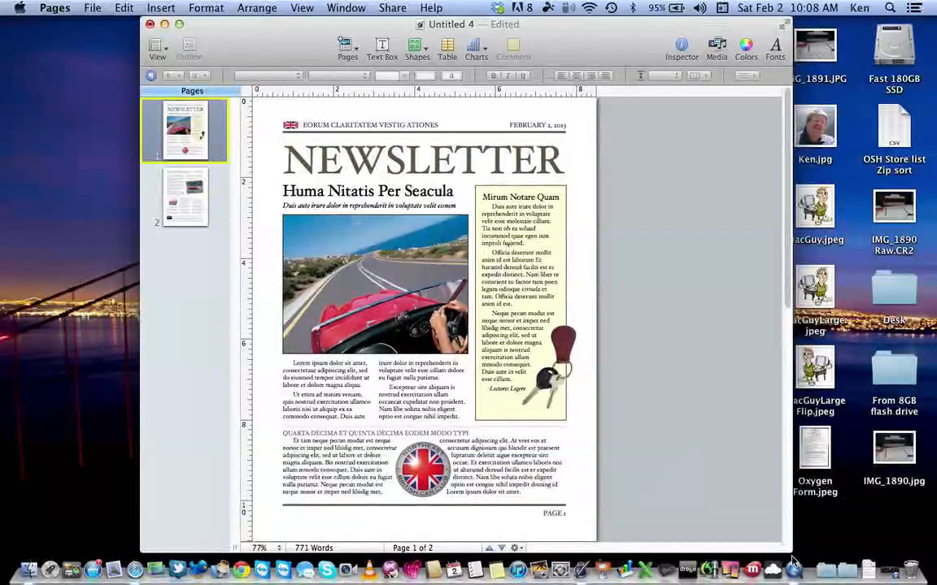
Return the Dock to the left side and extend the newsletter window to the screen's lower edge
{"action": "left_click", "coordinate": [21, 10]}
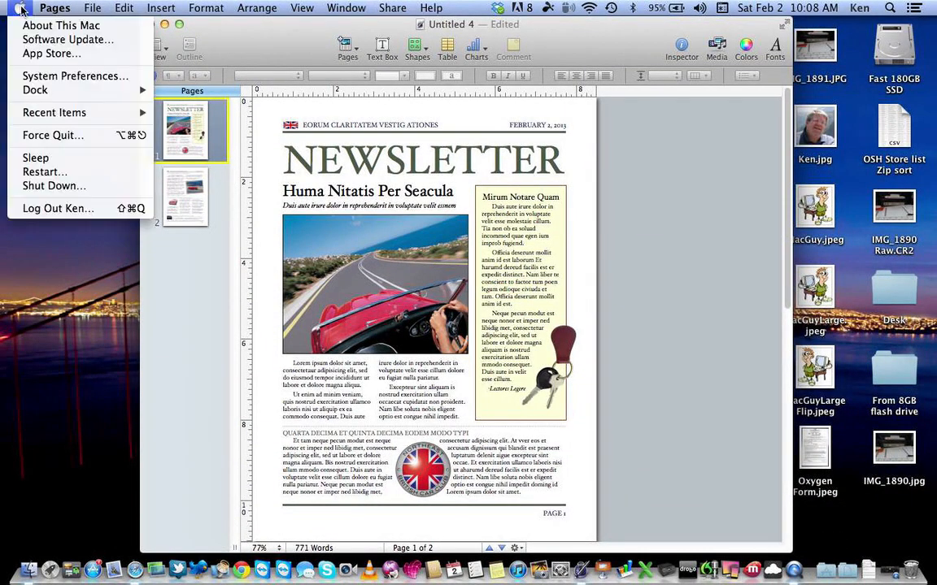
{"action": "mouse_move", "coordinate": [36, 89]}
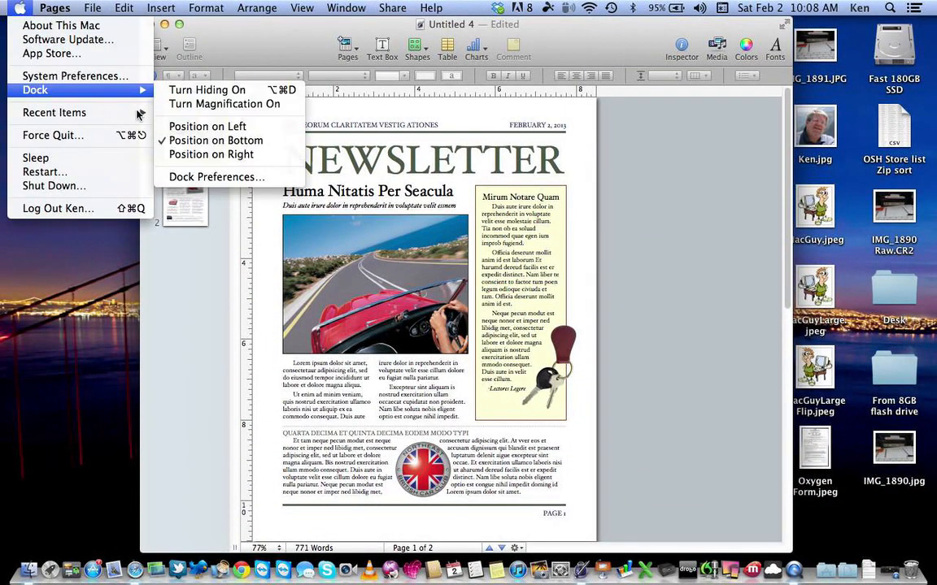
{"action": "left_click", "coordinate": [166, 130]}
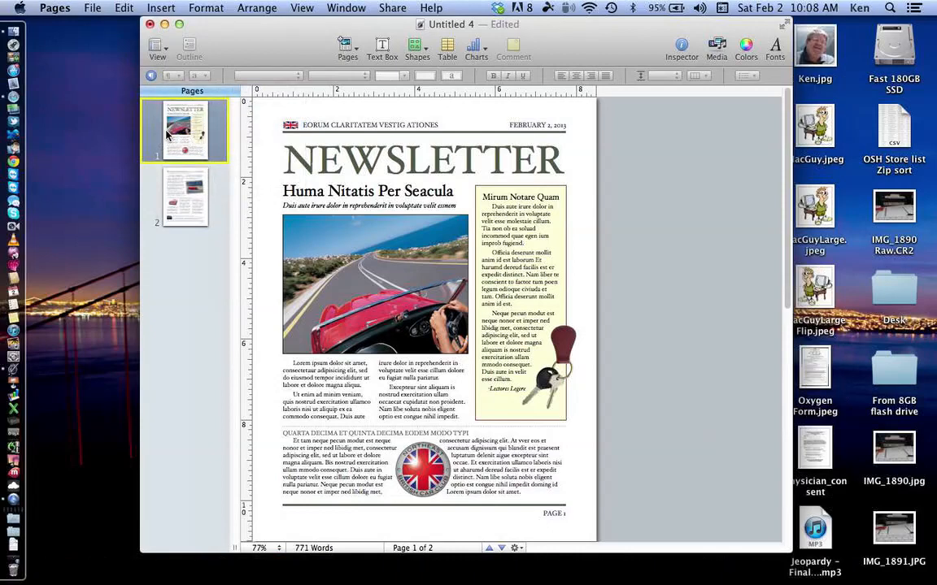
{"action": "left_click_drag", "start_coordinate": [768, 553], "coordinate": [790, 582]}
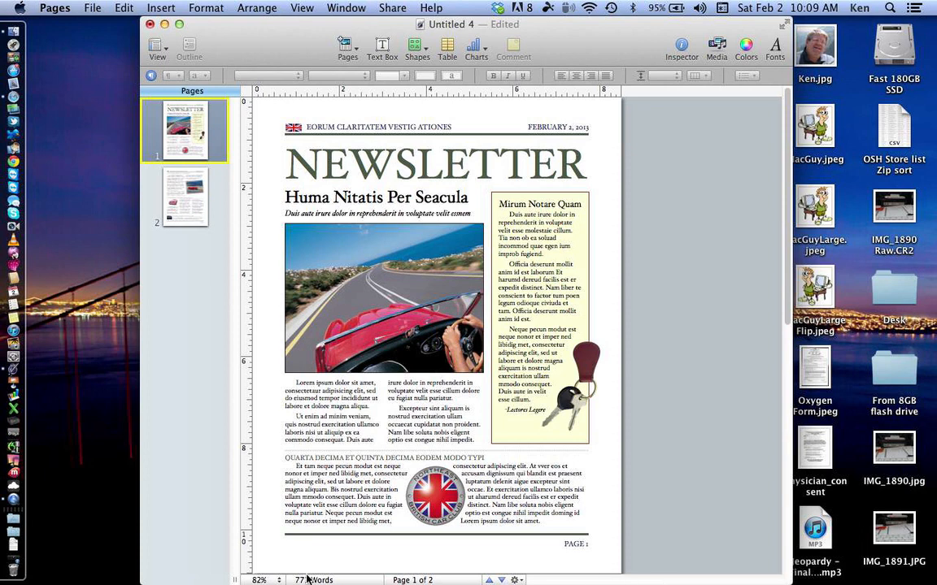
Set the newsletter's zoom to Fit Page and move its window closer to the Dock
{"action": "left_click", "coordinate": [273, 581]}
{"action": "left_click", "coordinate": [259, 564]}
{"action": "left_click_drag", "start_coordinate": [288, 32], "coordinate": [241, 32]}
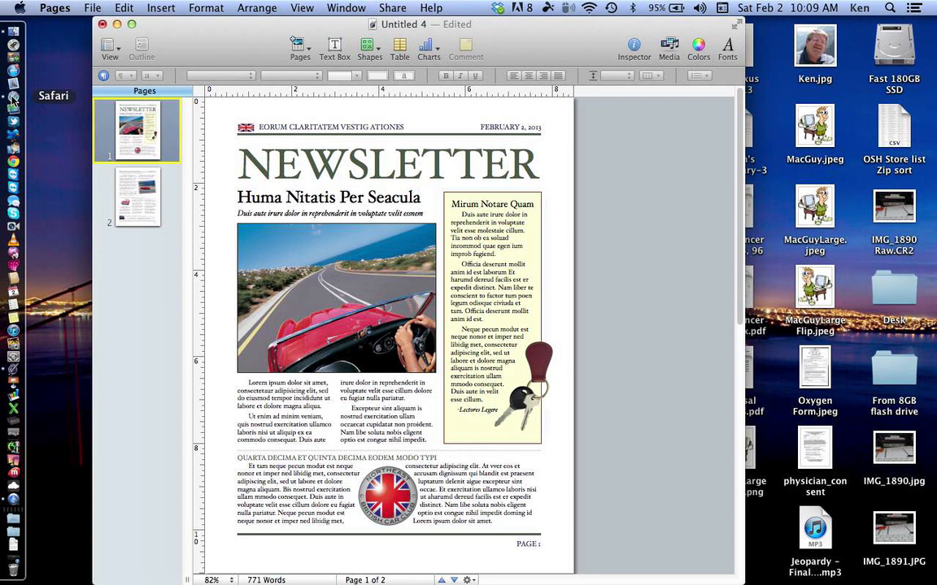
Switch to Safari, open a new browser window in place of the dealmac.com one and minimize the latter
{"action": "left_click", "coordinate": [12, 99]}
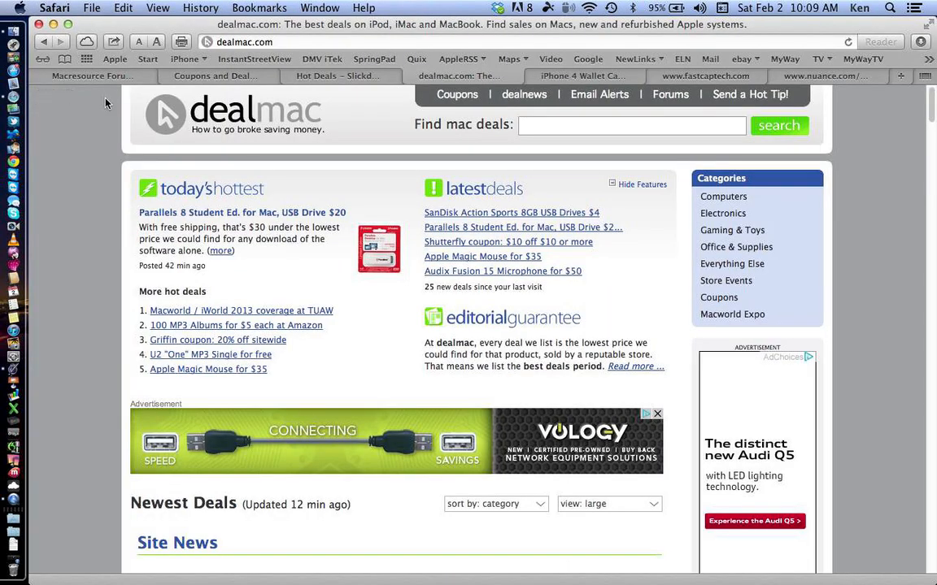
{"action": "key", "text": "super+n"}
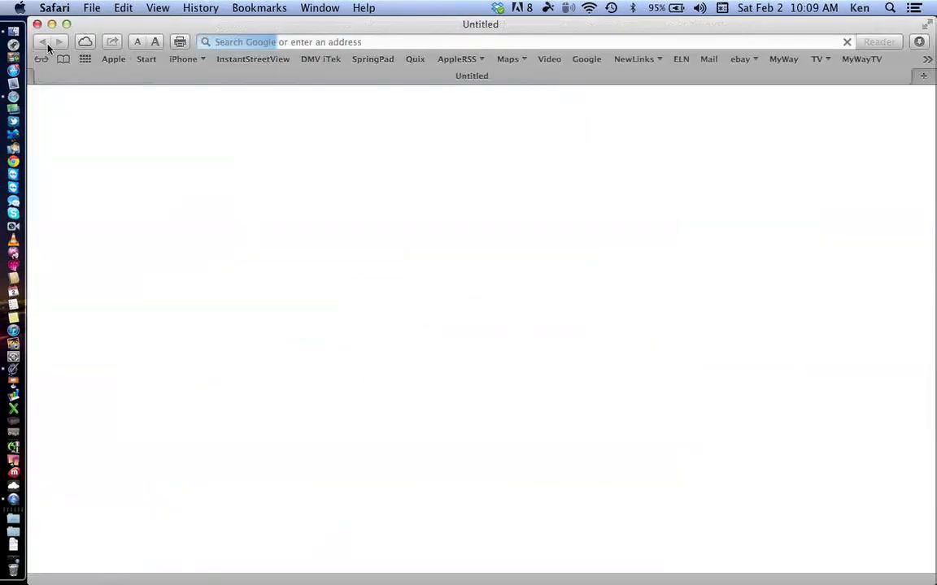
{"action": "left_click_drag", "start_coordinate": [106, 24], "coordinate": [134, 88]}
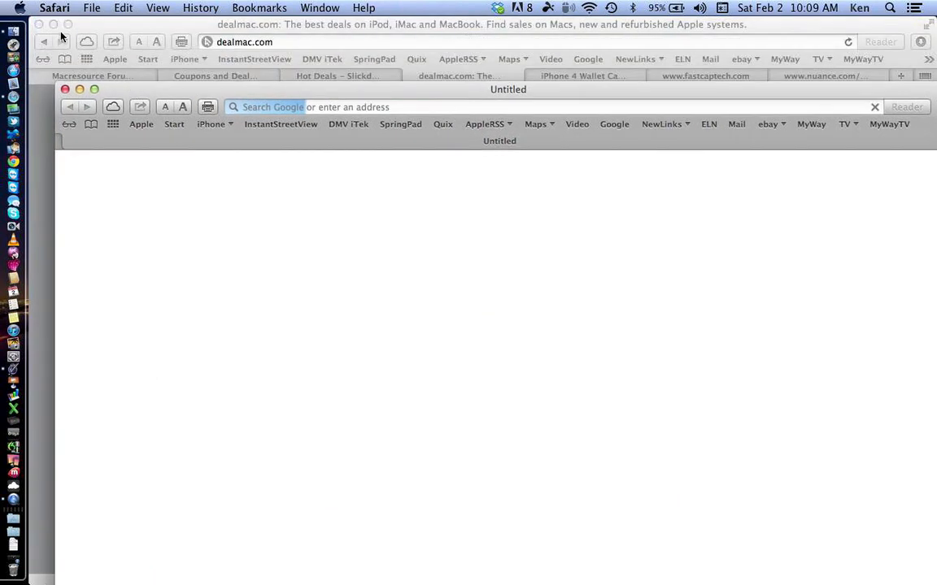
{"action": "left_click", "coordinate": [52, 25]}
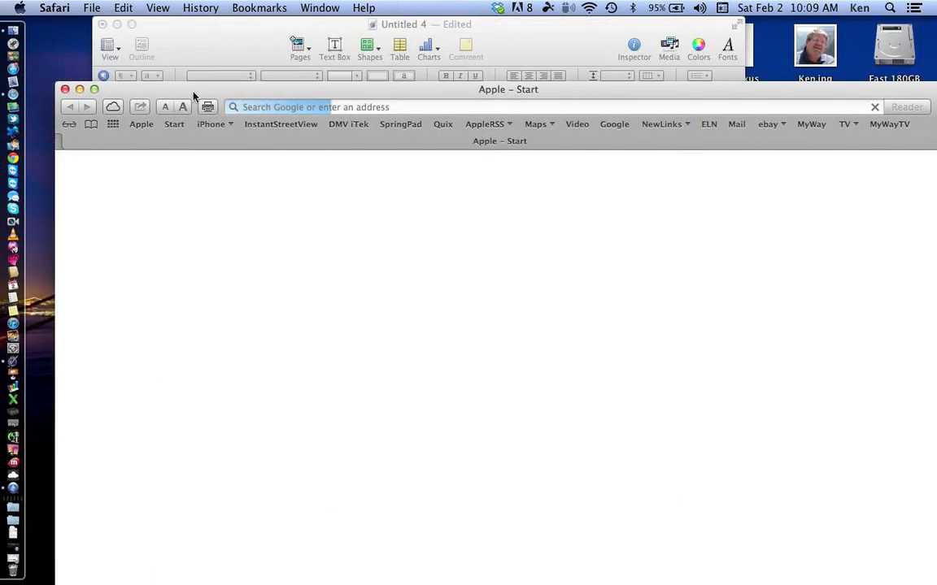
{"action": "left_click_drag", "start_coordinate": [193, 92], "coordinate": [128, 24]}
{"action": "left_click", "coordinate": [158, 8]}
{"action": "left_click", "coordinate": [111, 26]}
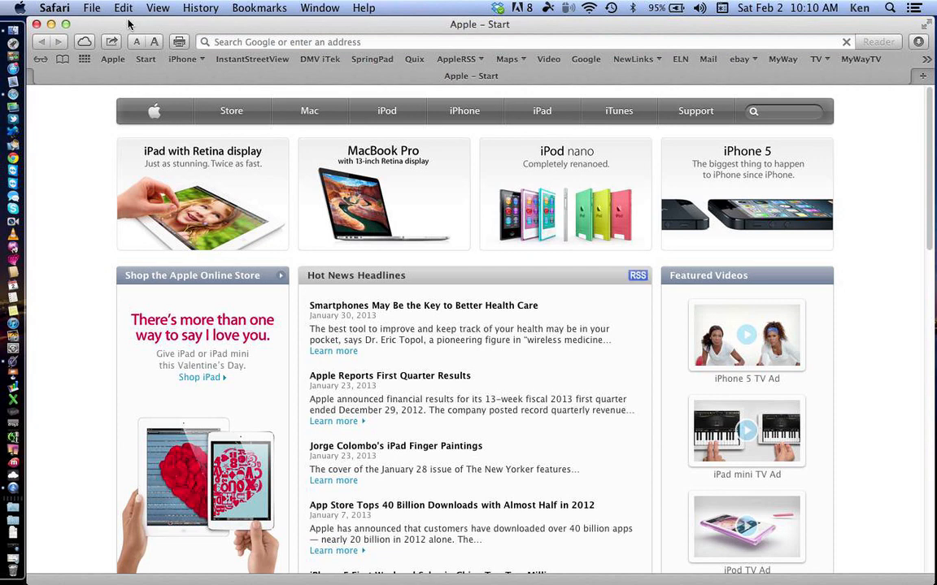
Search Google for "apple pie" and show the image results
{"action": "left_click", "coordinate": [203, 45]}
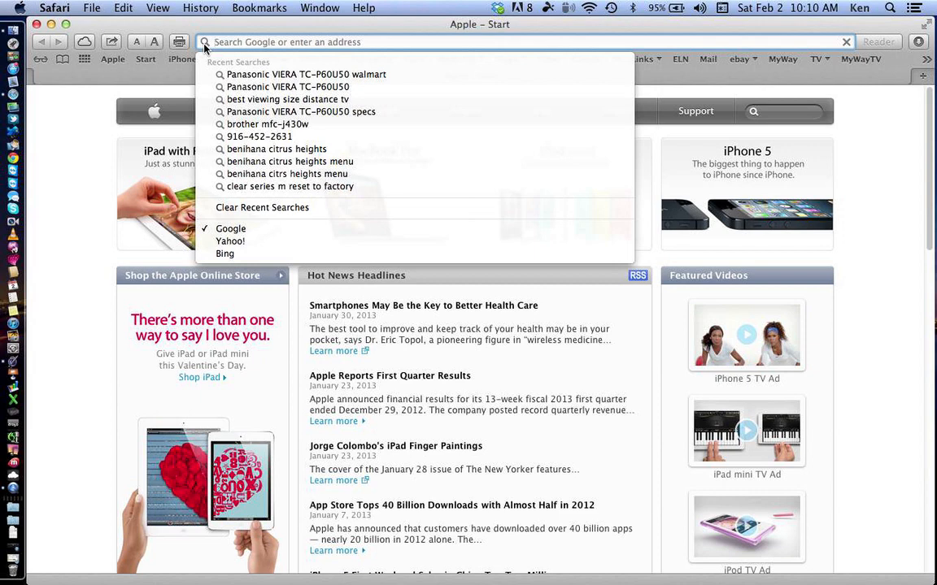
{"action": "type", "text": "apple pie"}
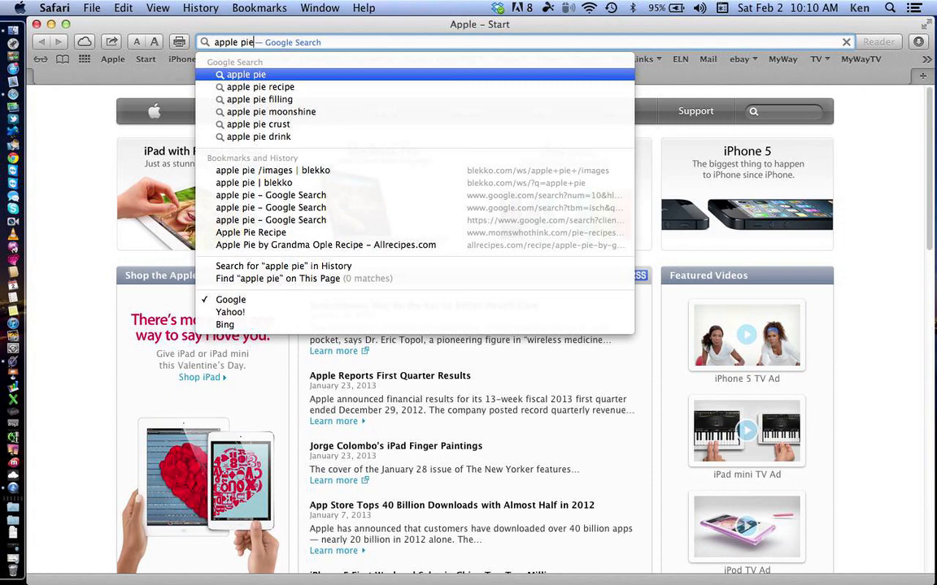
{"action": "key", "text": "Return"}
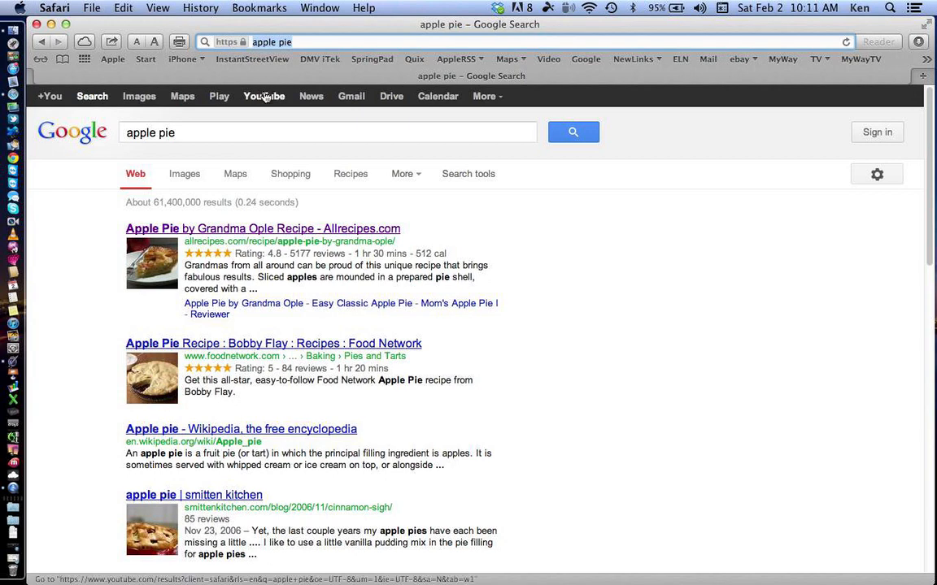
{"action": "left_click", "coordinate": [186, 178]}
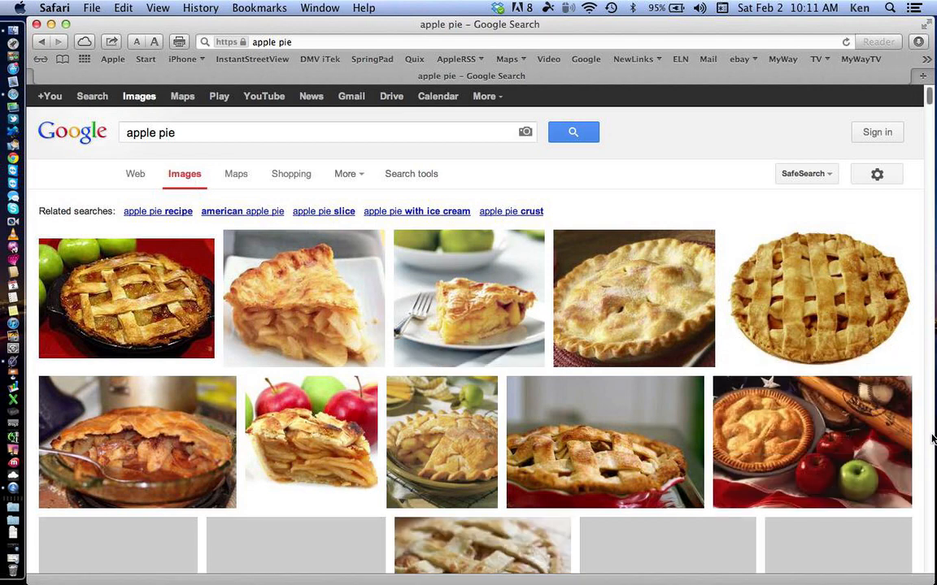
Browse the apple pie image results and display the search tools for filtering them
{"action": "scroll", "coordinate": [933, 443], "scroll_direction": "down", "scroll_amount": 10}
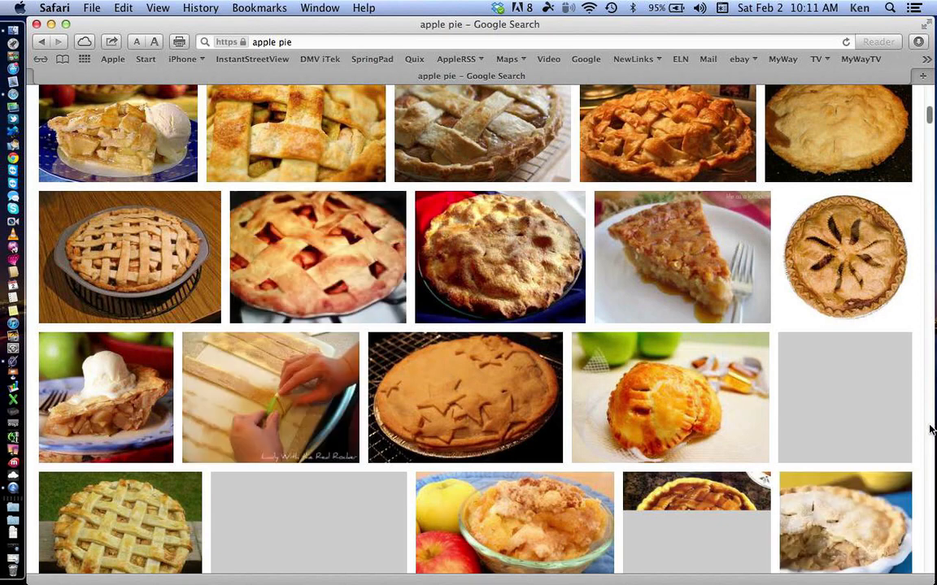
{"action": "left_click", "coordinate": [931, 99]}
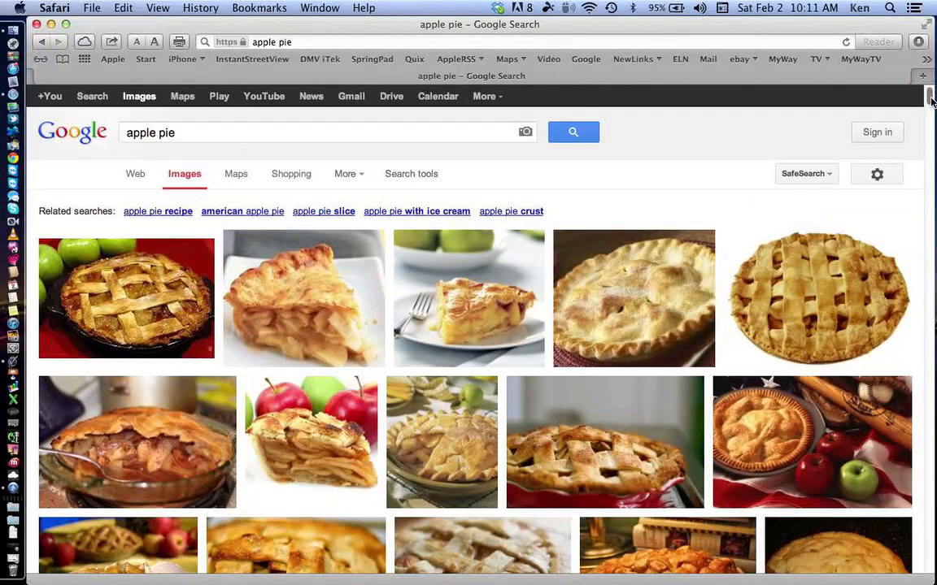
{"action": "left_click", "coordinate": [384, 176]}
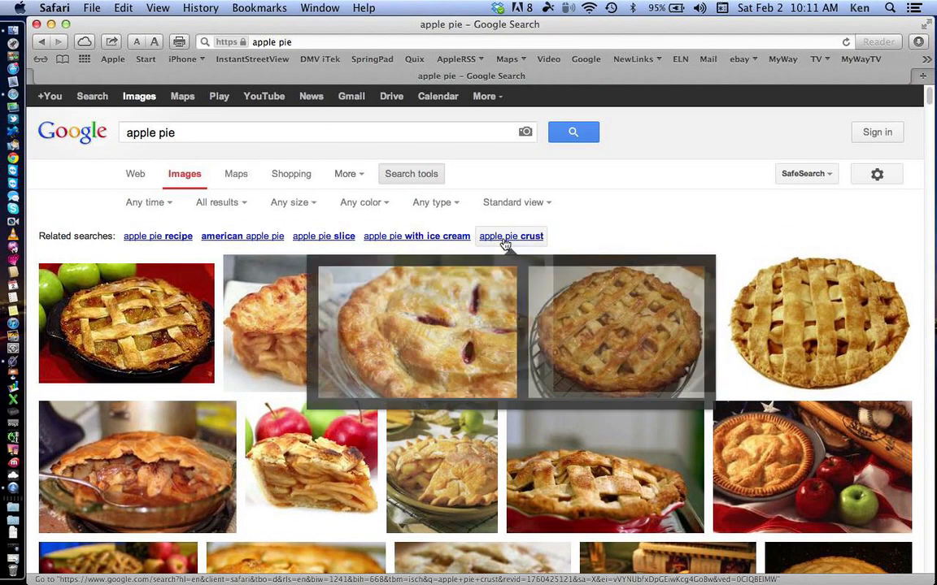
{"action": "scroll", "coordinate": [719, 325], "scroll_direction": "down", "scroll_amount": 10}
{"action": "scroll", "coordinate": [719, 325], "scroll_direction": "down", "scroll_amount": 8}
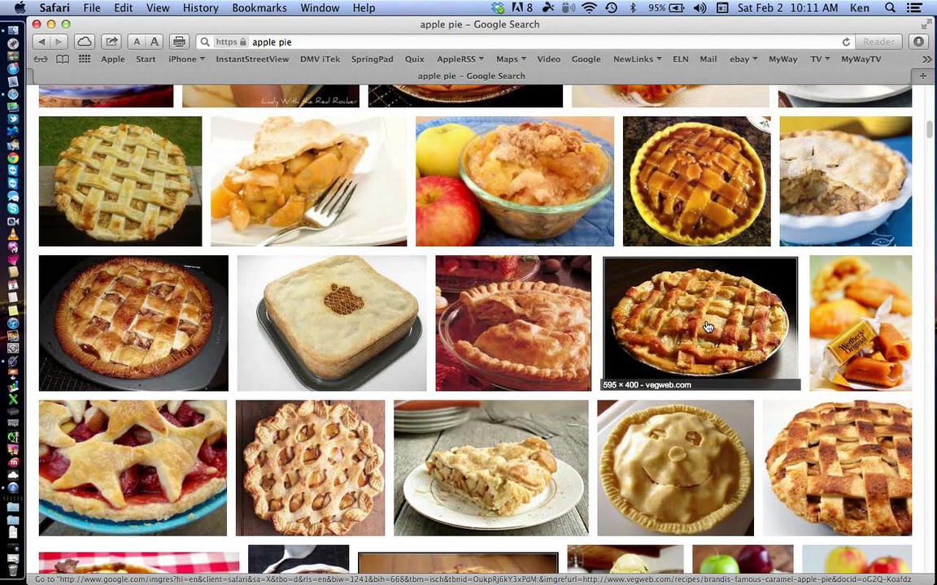
{"action": "scroll", "coordinate": [707, 327], "scroll_direction": "up", "scroll_amount": 10}
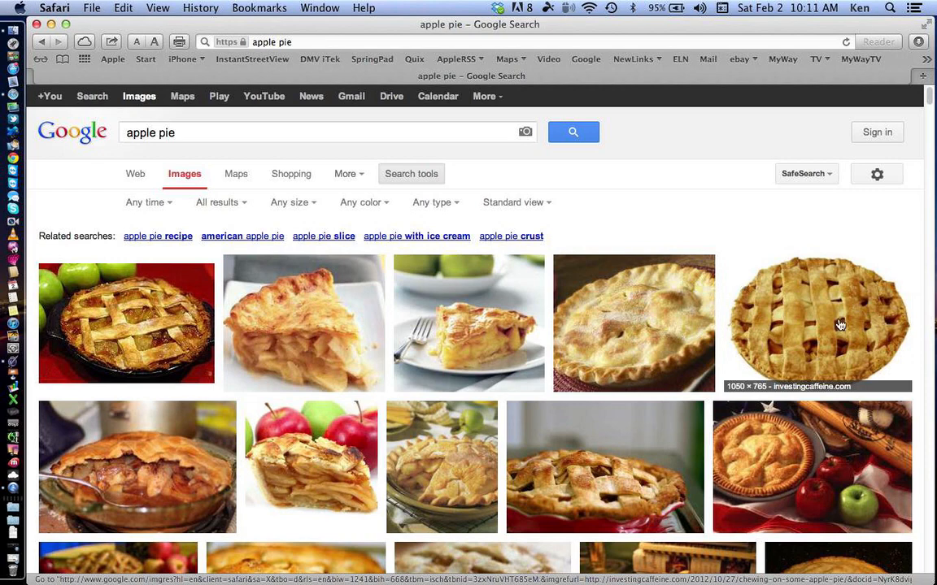
{"action": "left_click", "coordinate": [401, 173]}
{"action": "mouse_move", "coordinate": [261, 214]}
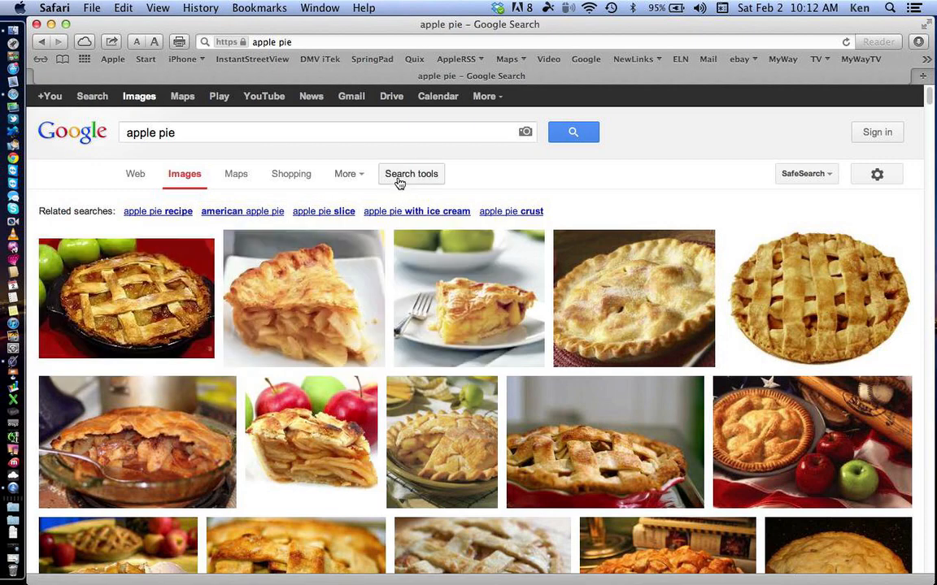
{"action": "left_click", "coordinate": [399, 181]}
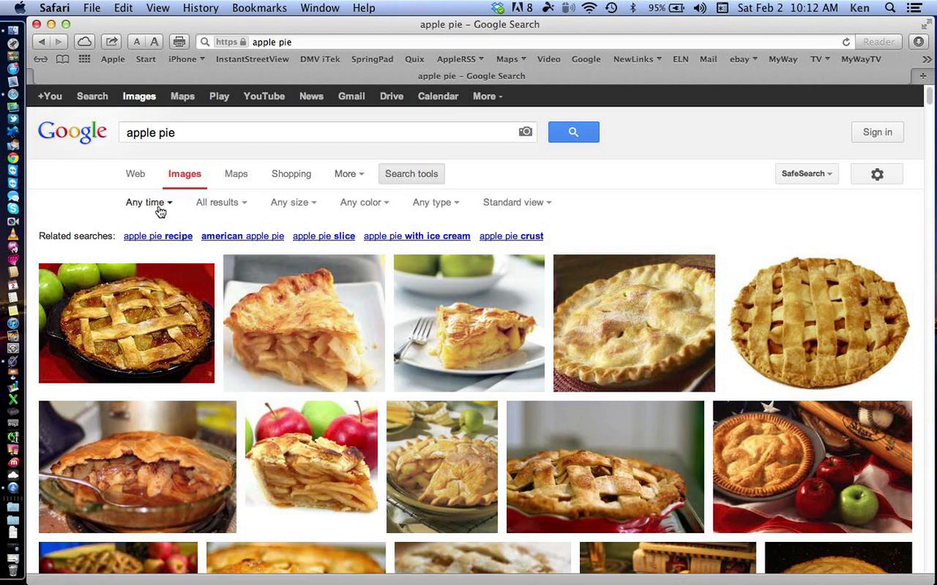
Look through the result, size and color filter options for the apple pie image search
{"action": "left_click", "coordinate": [216, 205]}
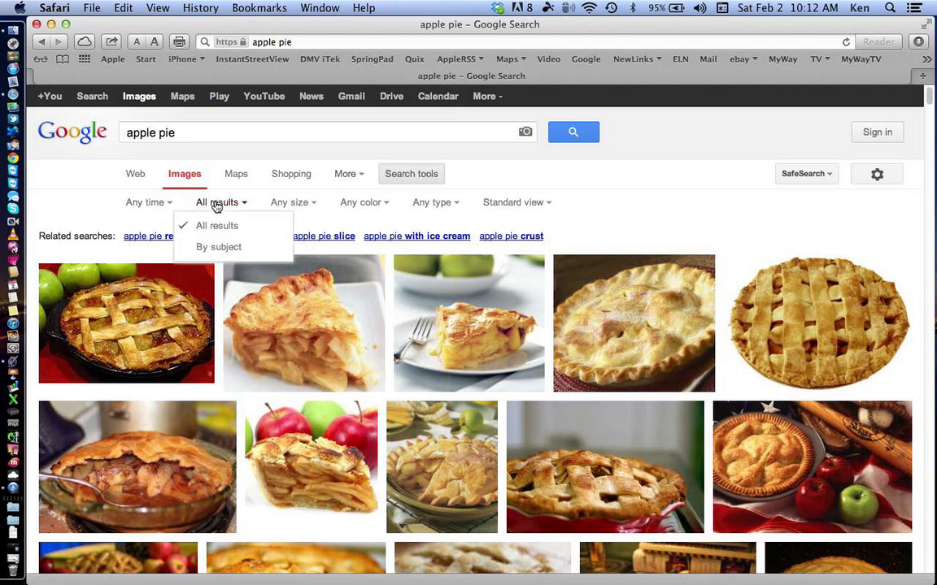
{"action": "left_click", "coordinate": [306, 203]}
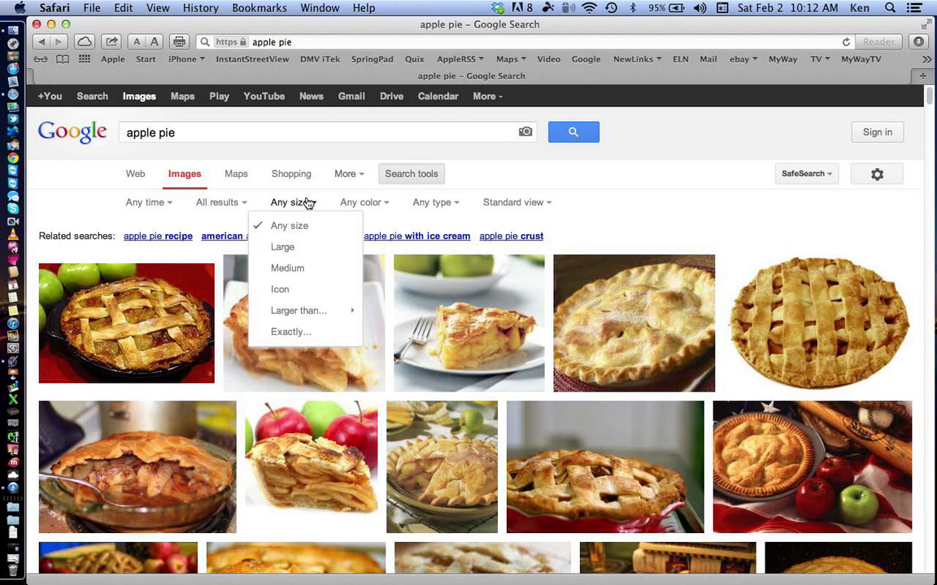
{"action": "left_click", "coordinate": [360, 190]}
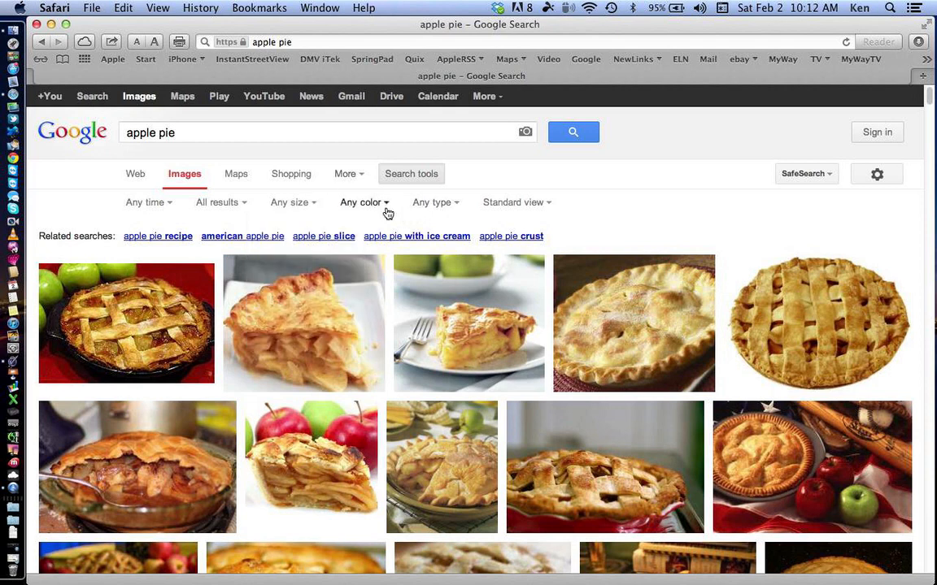
{"action": "left_click", "coordinate": [376, 205]}
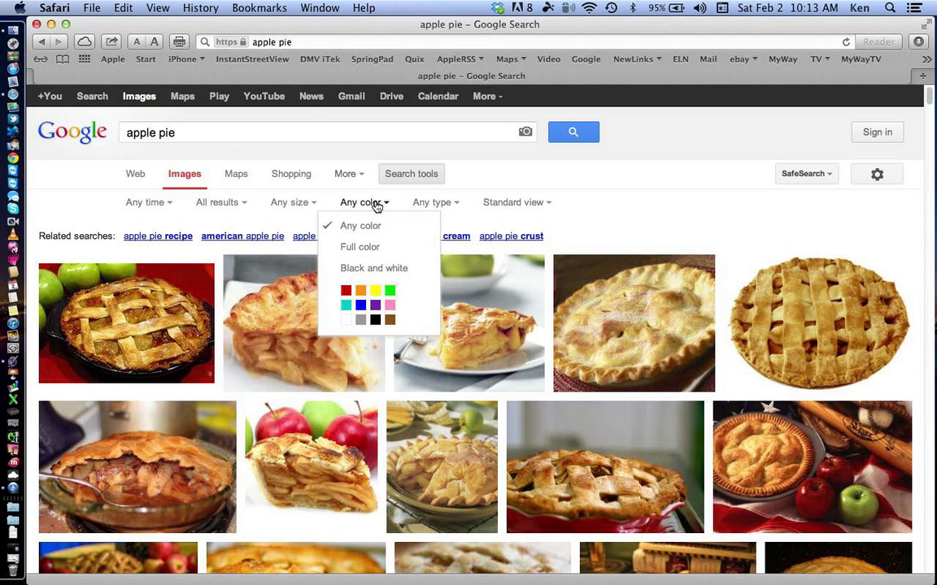
View the apple pie images filtered by Clip art and by Line drawing, and return the type filter to Any type
{"action": "left_click", "coordinate": [451, 203]}
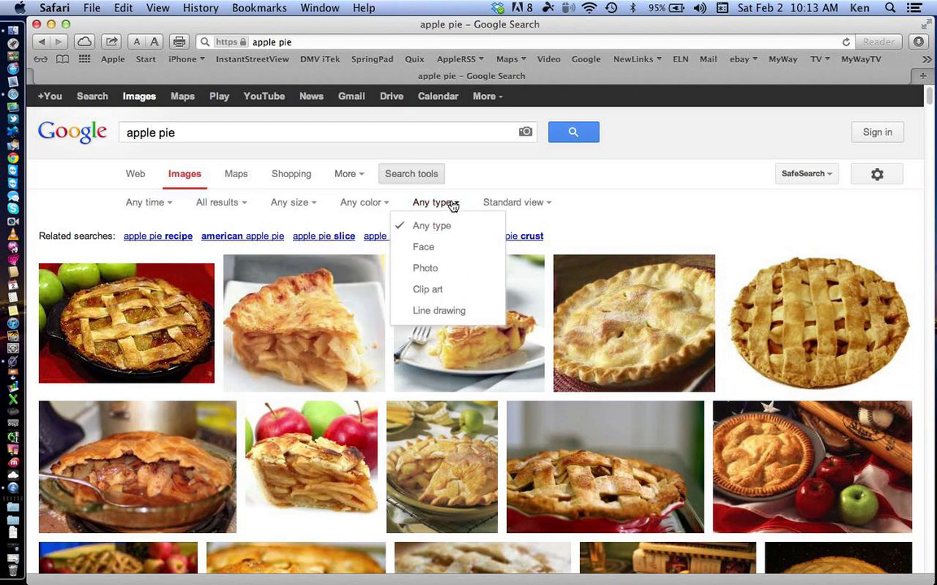
{"action": "left_click", "coordinate": [436, 289]}
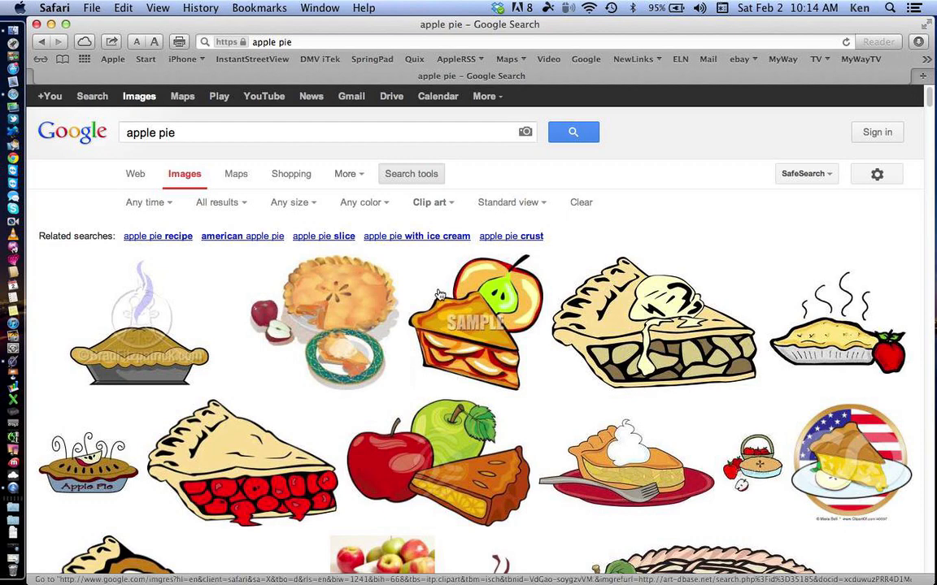
{"action": "left_click", "coordinate": [443, 204]}
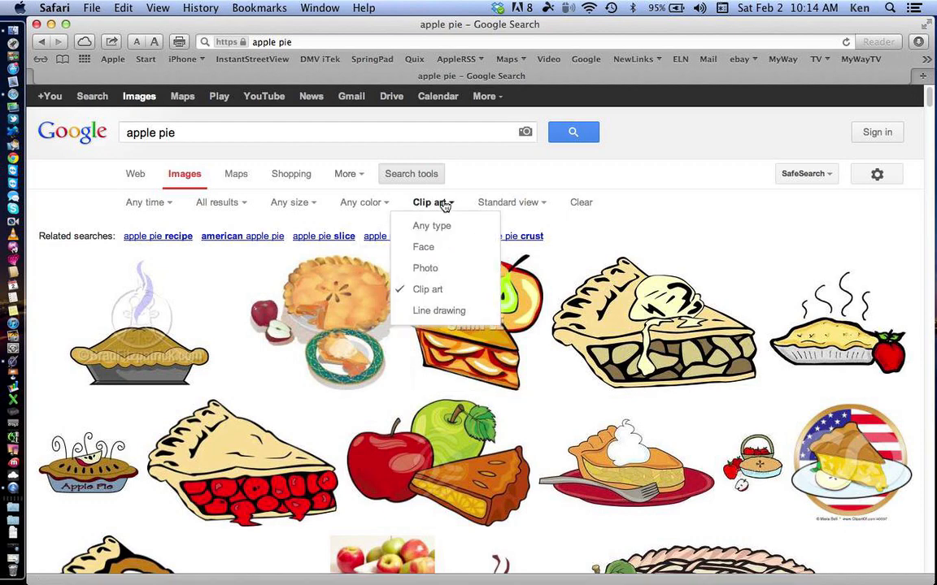
{"action": "left_click", "coordinate": [443, 311]}
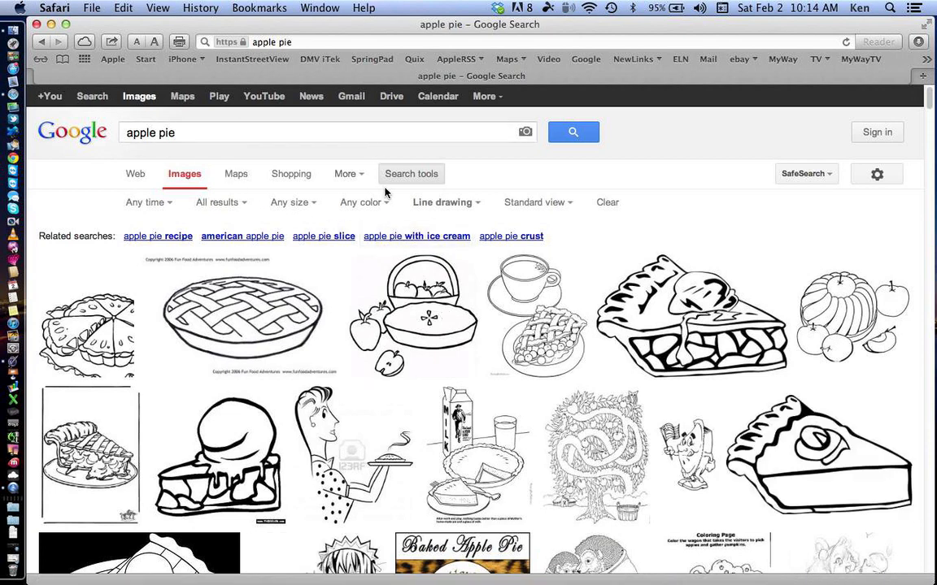
{"action": "left_click", "coordinate": [432, 203]}
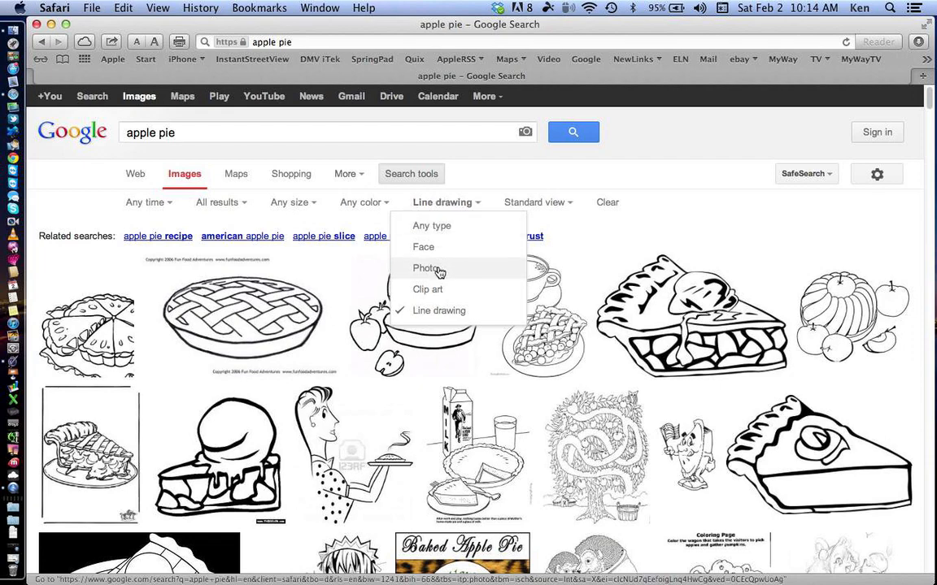
{"action": "left_click", "coordinate": [438, 233]}
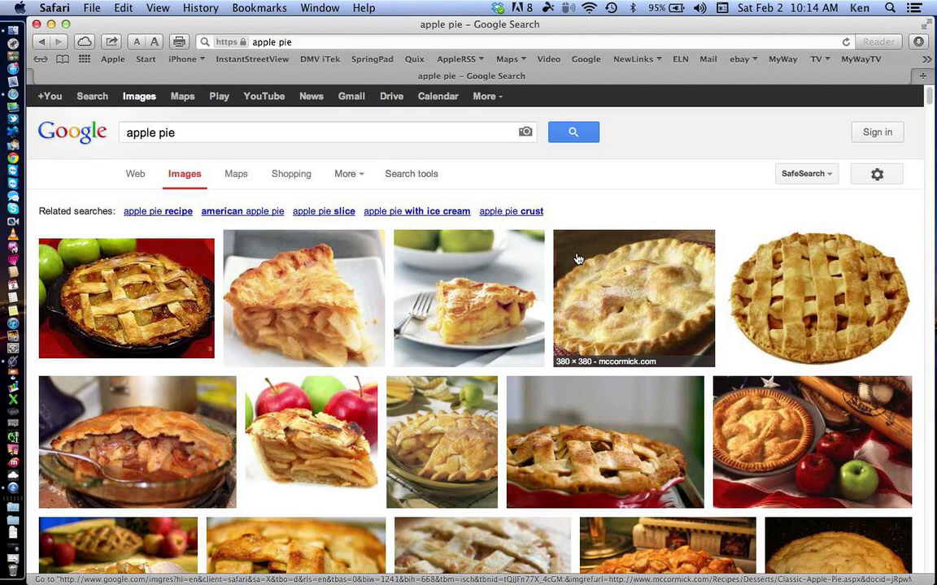
Preview the lattice pie on a white background, view its original image, and return to the full image results
{"action": "left_click", "coordinate": [817, 284]}
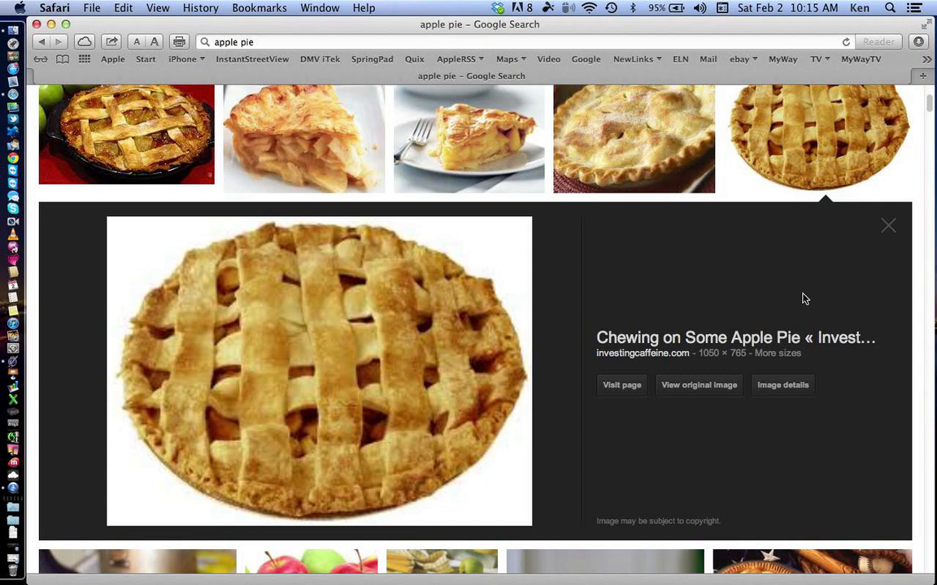
{"action": "left_click", "coordinate": [710, 387]}
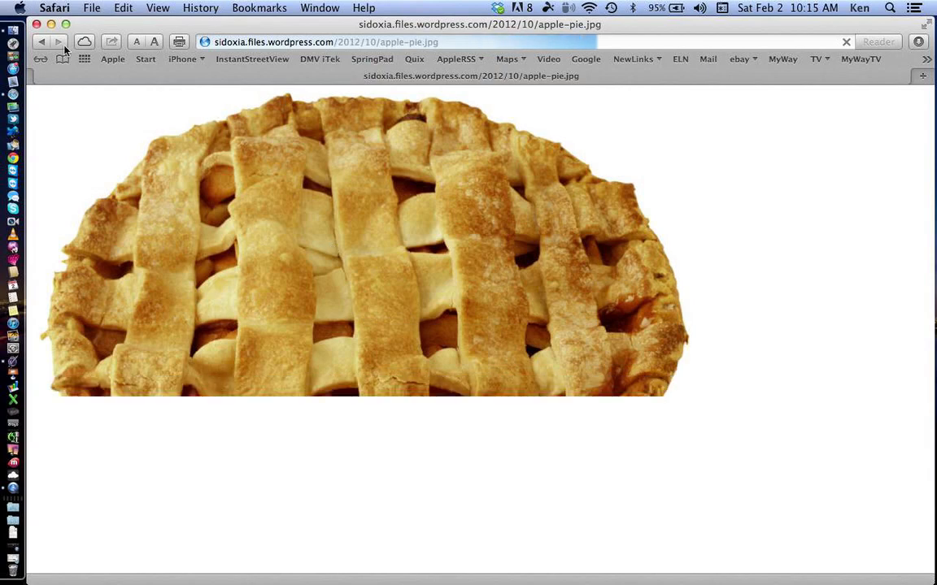
{"action": "left_click", "coordinate": [43, 42]}
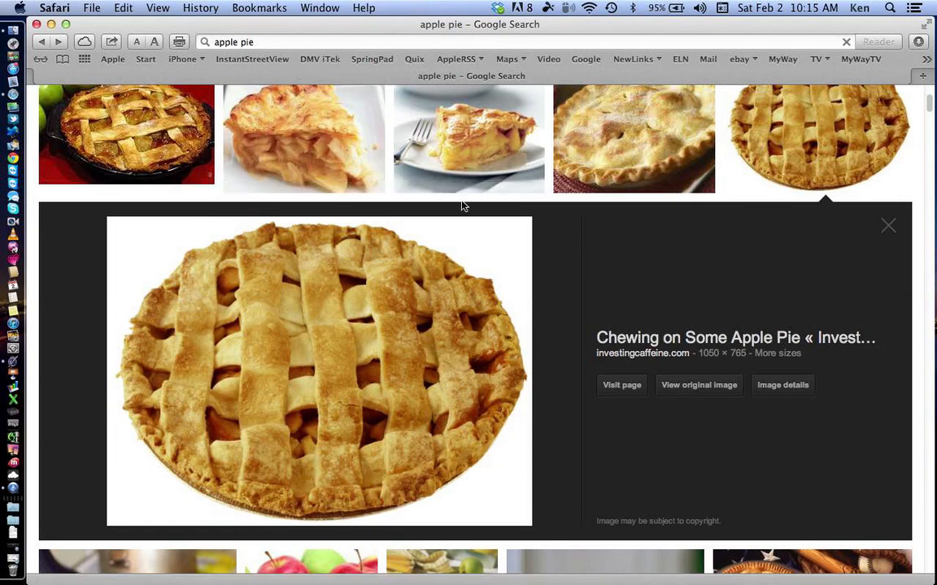
{"action": "left_click", "coordinate": [887, 225]}
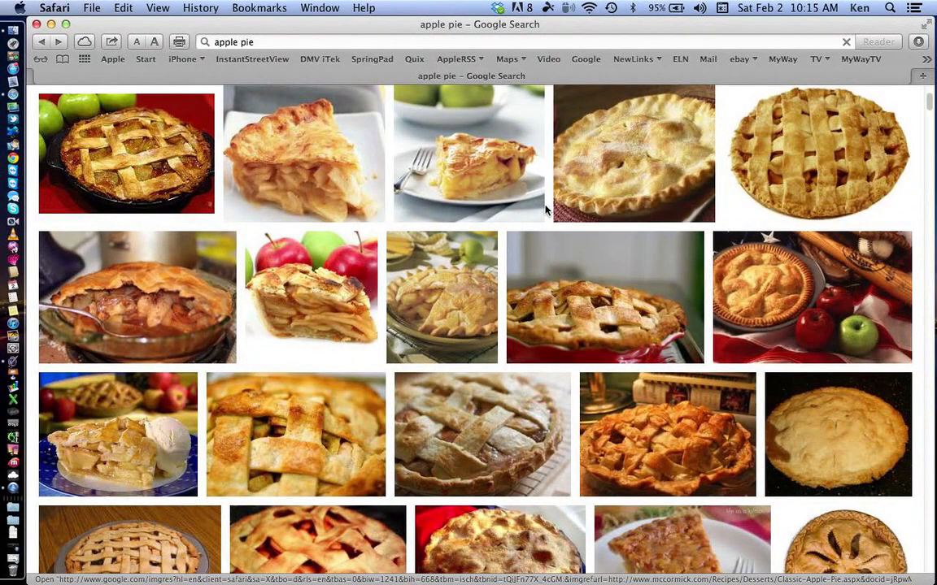
Open four results in new tabs: the red-background pie, the McCormick pie, the baseball-themed pie and the white-background lattice pie
{"action": "left_click", "coordinate": [163, 122], "text": "super"}
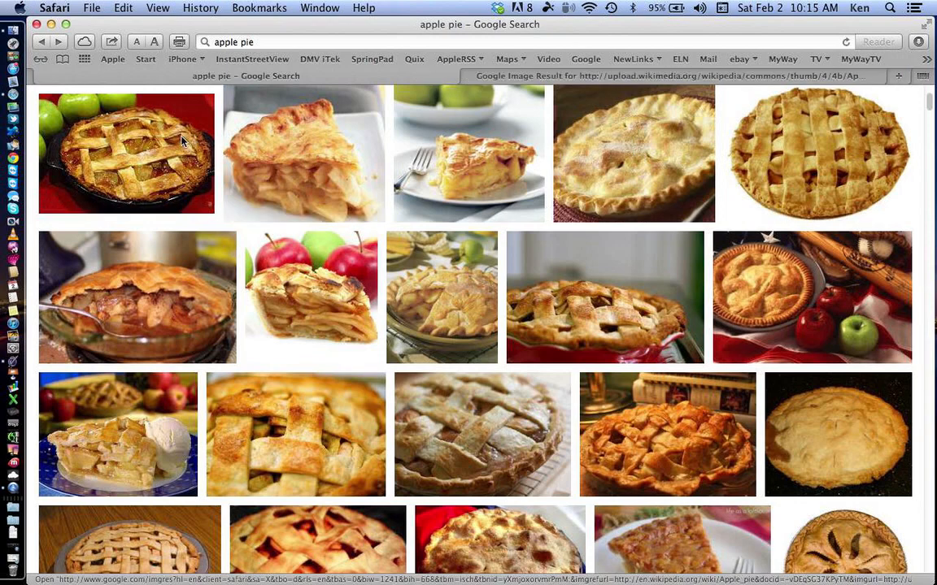
{"action": "left_click", "coordinate": [672, 211], "text": "super"}
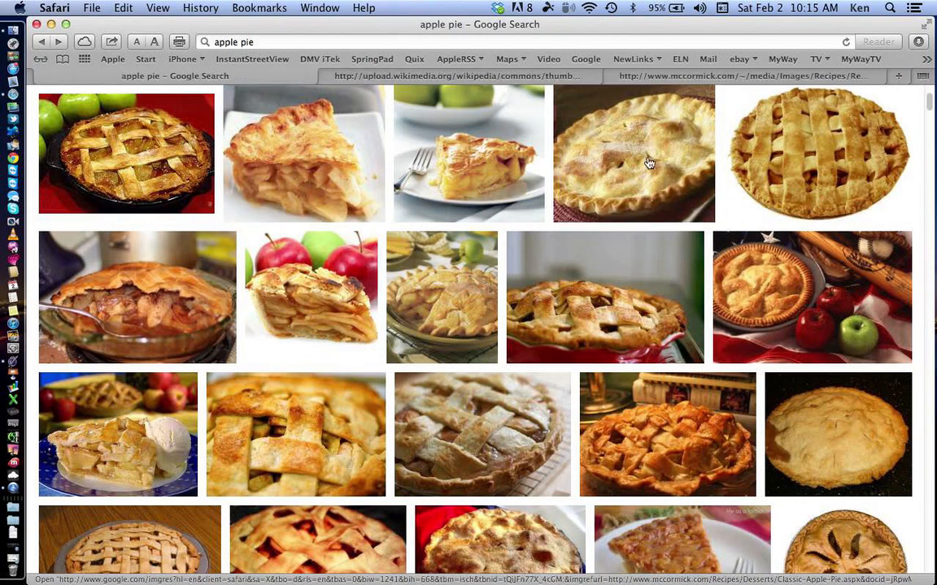
{"action": "left_click", "coordinate": [774, 255], "text": "super"}
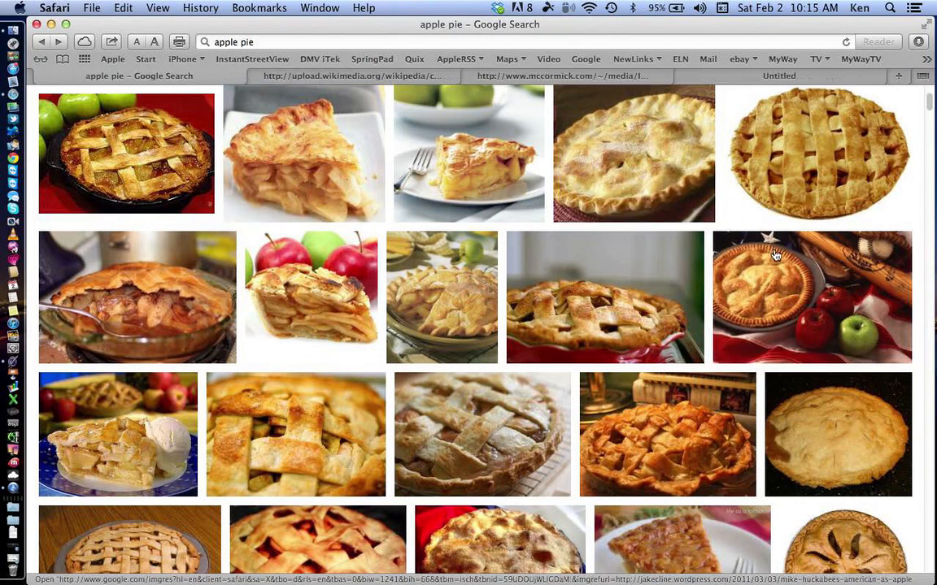
{"action": "left_click", "coordinate": [788, 161], "text": "super"}
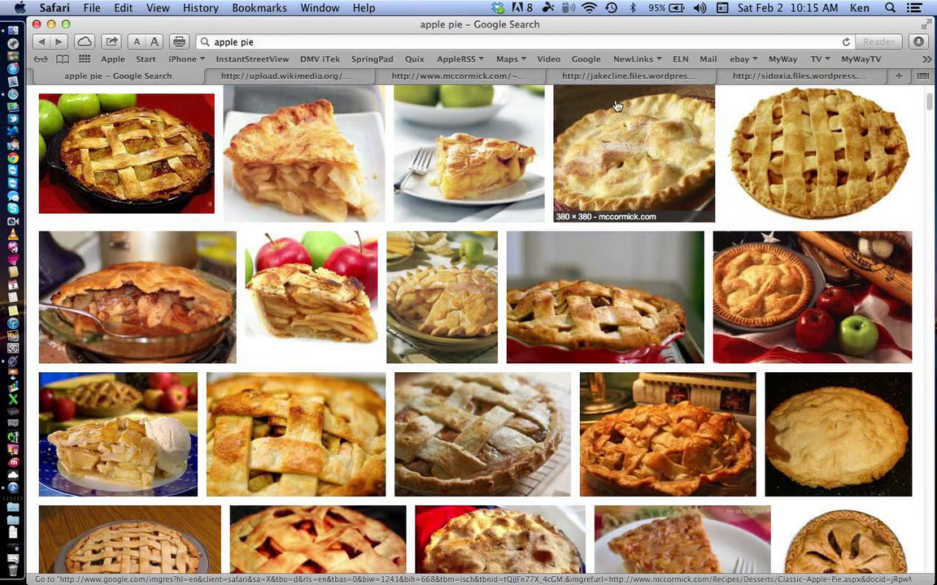
Review the opened image tabs one after another, ending on the white-background lattice pie
{"action": "left_click", "coordinate": [336, 75]}
{"action": "left_click", "coordinate": [446, 74]}
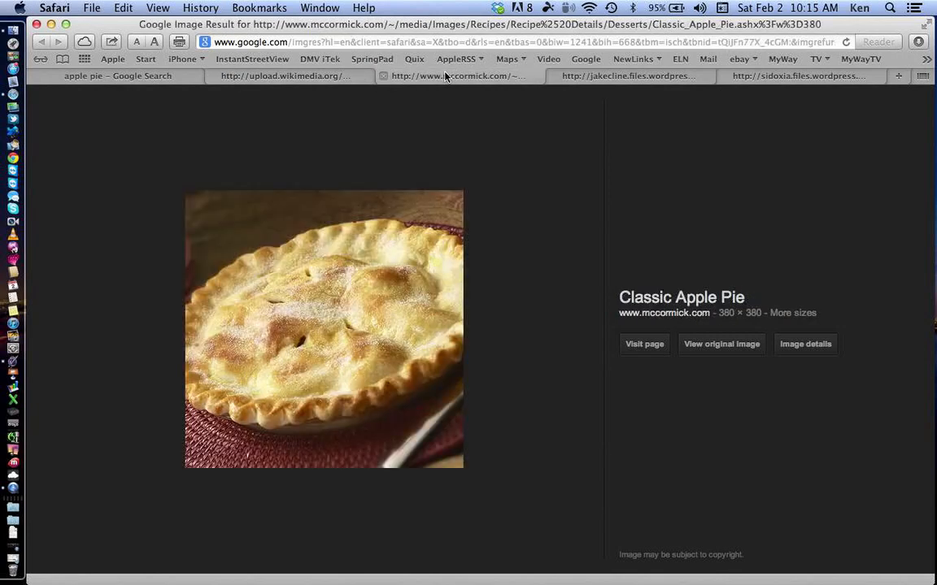
{"action": "left_click", "coordinate": [616, 77]}
{"action": "left_click", "coordinate": [793, 77]}
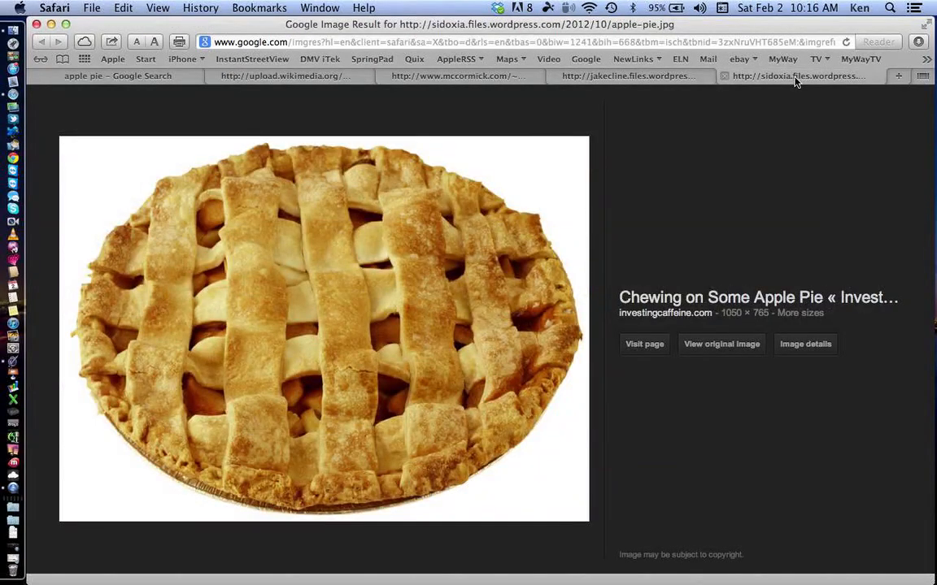
Open the lattice pie's original image, enlarge it to full size and copy the image
{"action": "left_click", "coordinate": [726, 348]}
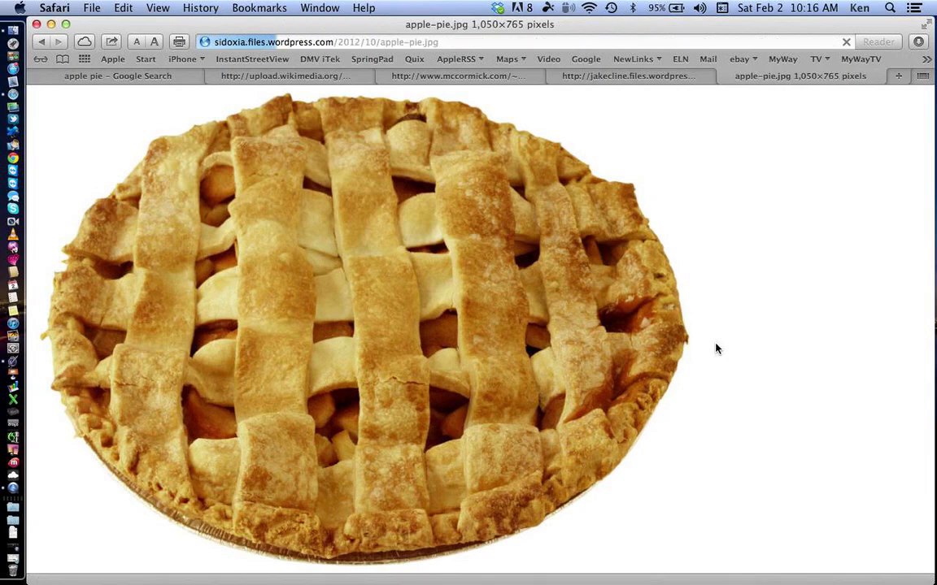
{"action": "left_click", "coordinate": [522, 304]}
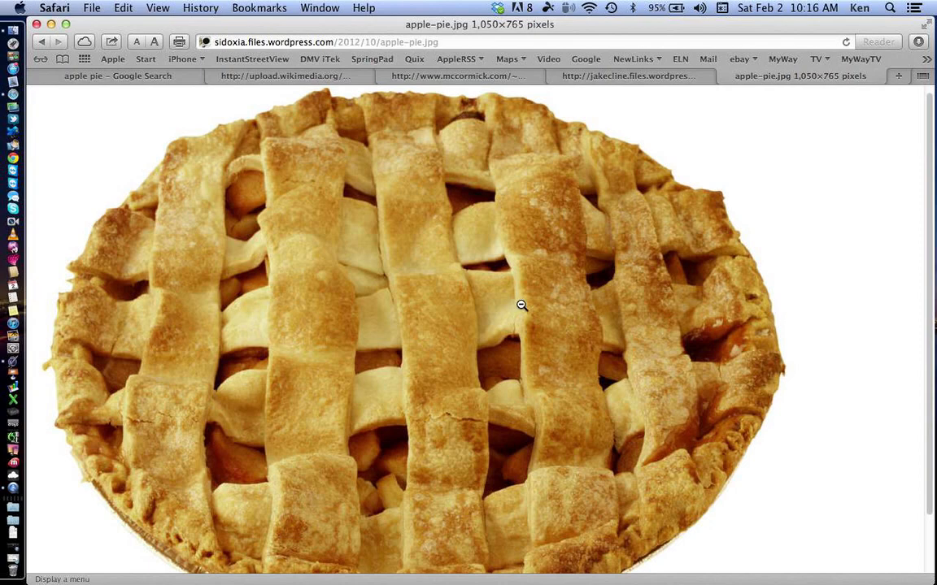
{"action": "right_click", "coordinate": [522, 307]}
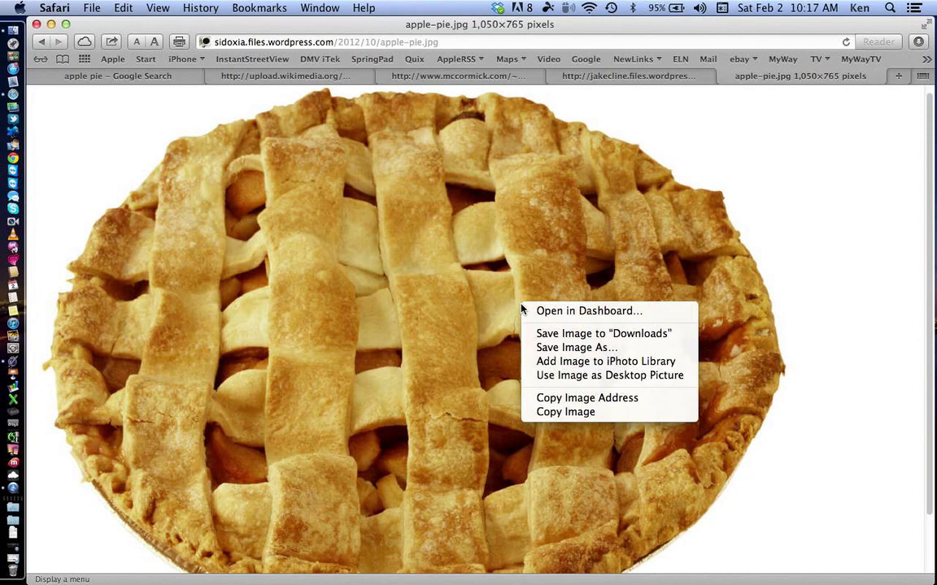
{"action": "left_click", "coordinate": [574, 414]}
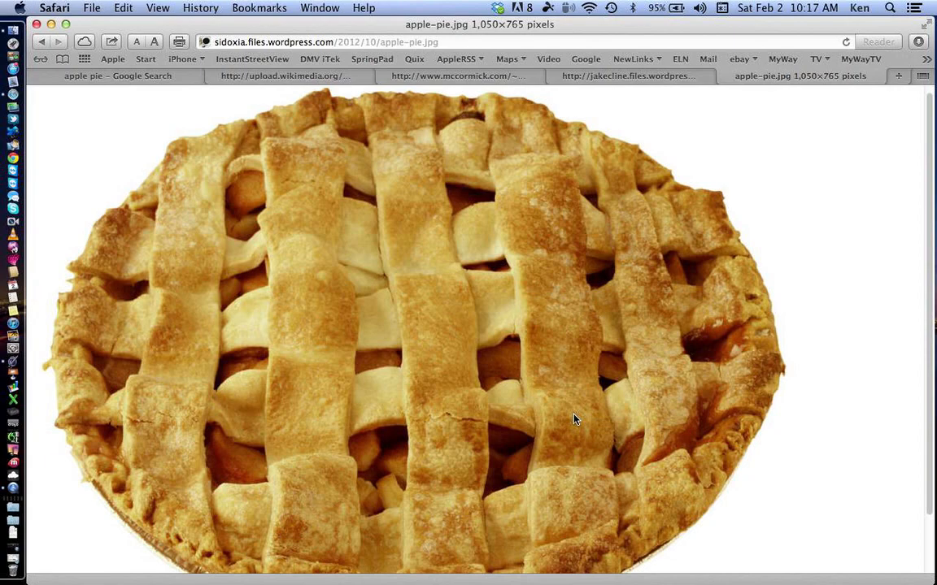
Switch to Pages and paste the copied pie image onto the newsletter's first page with nothing selected
{"action": "key", "text": "super+Tab"}
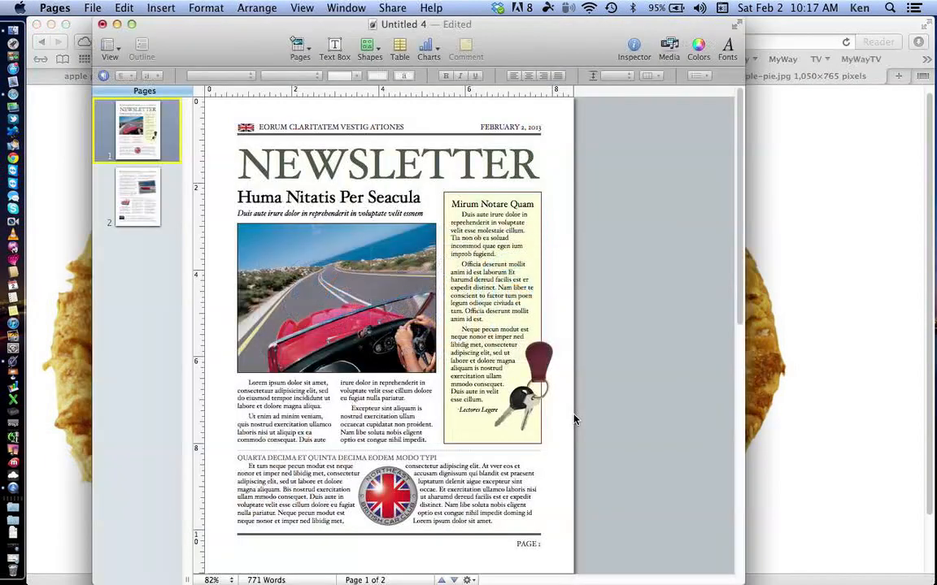
{"action": "left_click", "coordinate": [215, 394]}
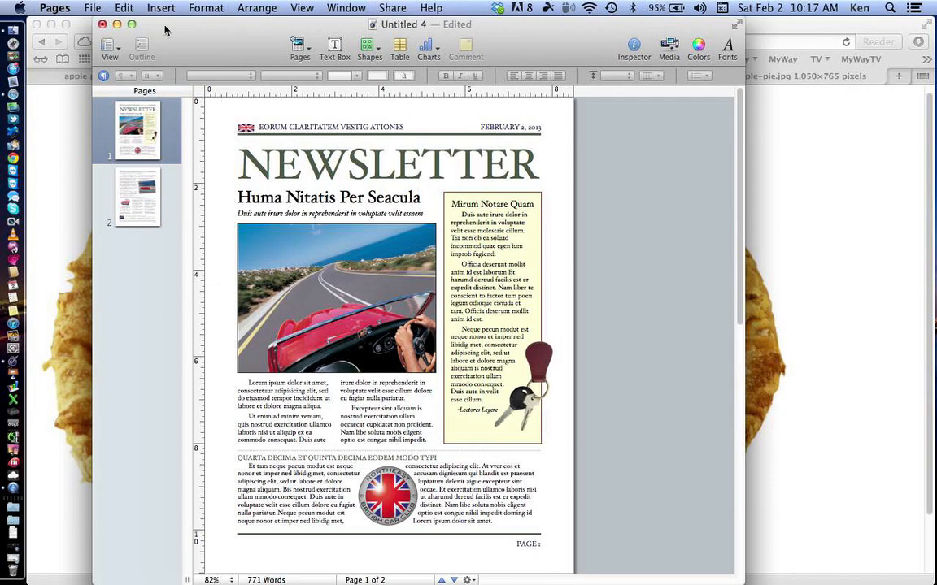
{"action": "left_click", "coordinate": [124, 8]}
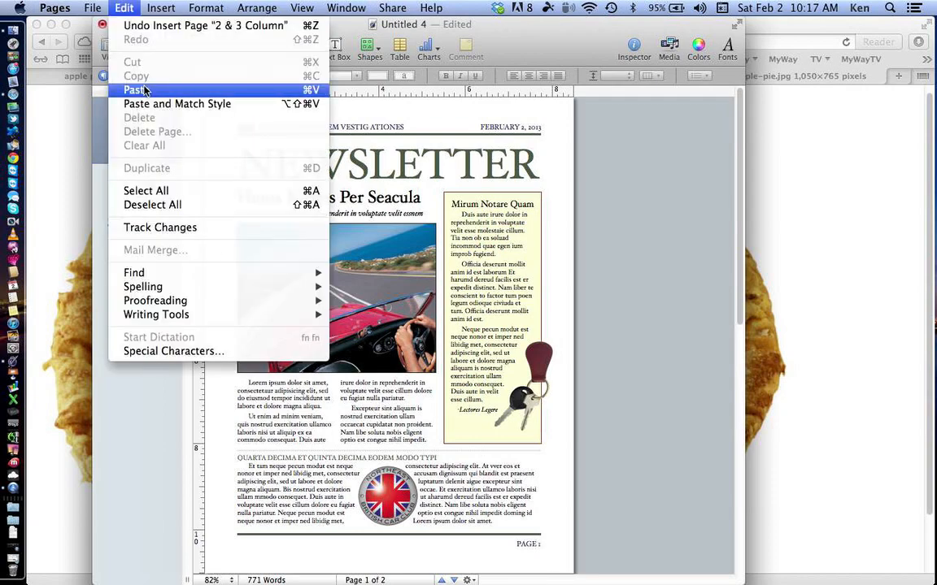
{"action": "left_click", "coordinate": [144, 90]}
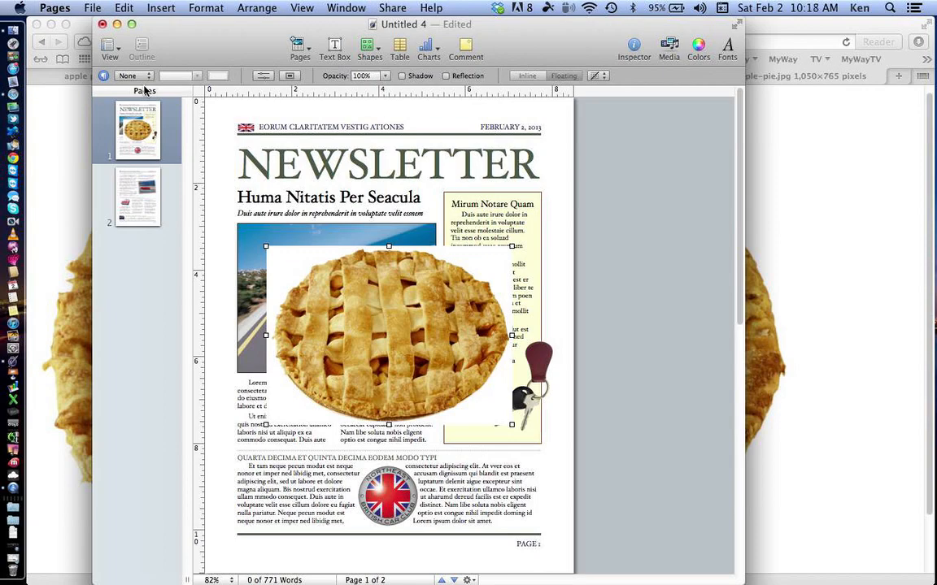
Resize the pasted pie image to about 7.4 inches wide and move it over the first page's middle, below the newsletter title and subheading
{"action": "left_click_drag", "start_coordinate": [507, 420], "coordinate": [571, 523]}
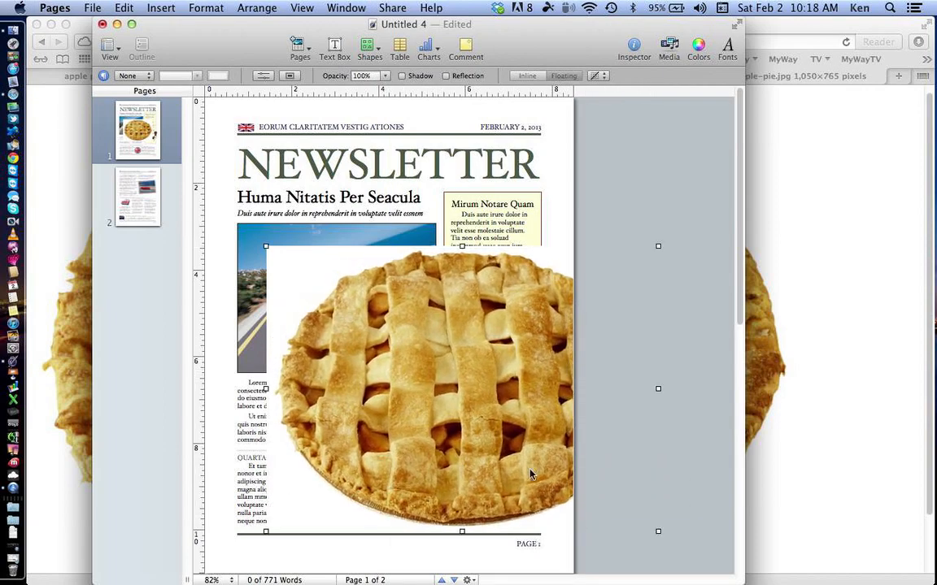
{"action": "left_click_drag", "start_coordinate": [480, 418], "coordinate": [420, 339]}
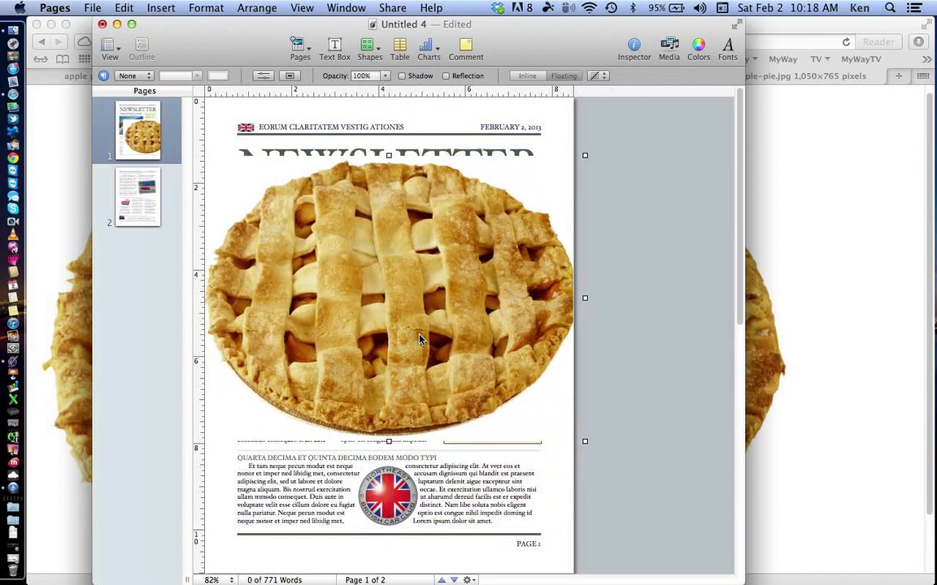
{"action": "left_click_drag", "start_coordinate": [387, 297], "coordinate": [395, 304]}
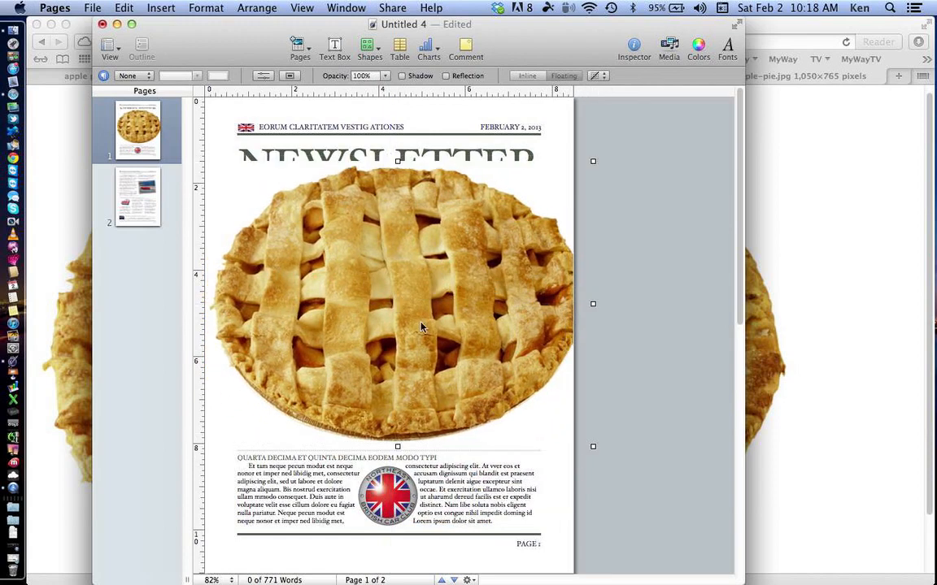
{"action": "left_click_drag", "start_coordinate": [591, 445], "coordinate": [518, 398]}
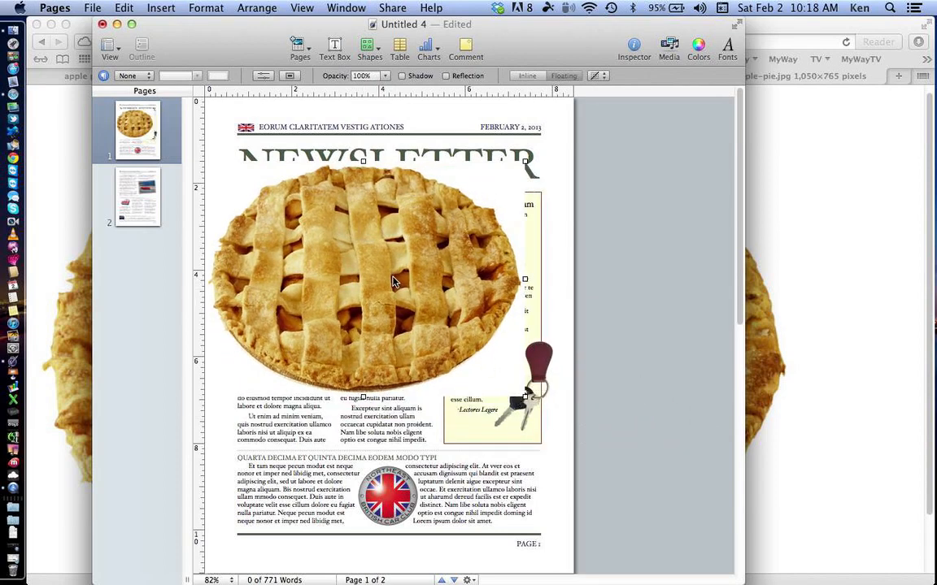
{"action": "left_click_drag", "start_coordinate": [393, 282], "coordinate": [416, 292]}
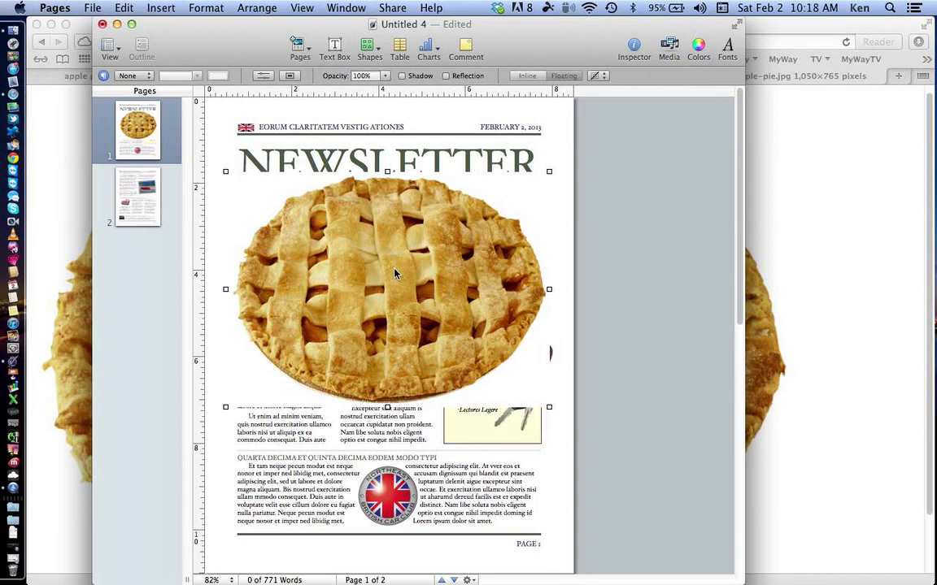
{"action": "mouse_move", "coordinate": [394, 274]}
{"action": "left_mouse_down"}
{"action": "mouse_move", "coordinate": [341, 283]}
{"action": "mouse_move", "coordinate": [392, 267]}
{"action": "left_mouse_up"}
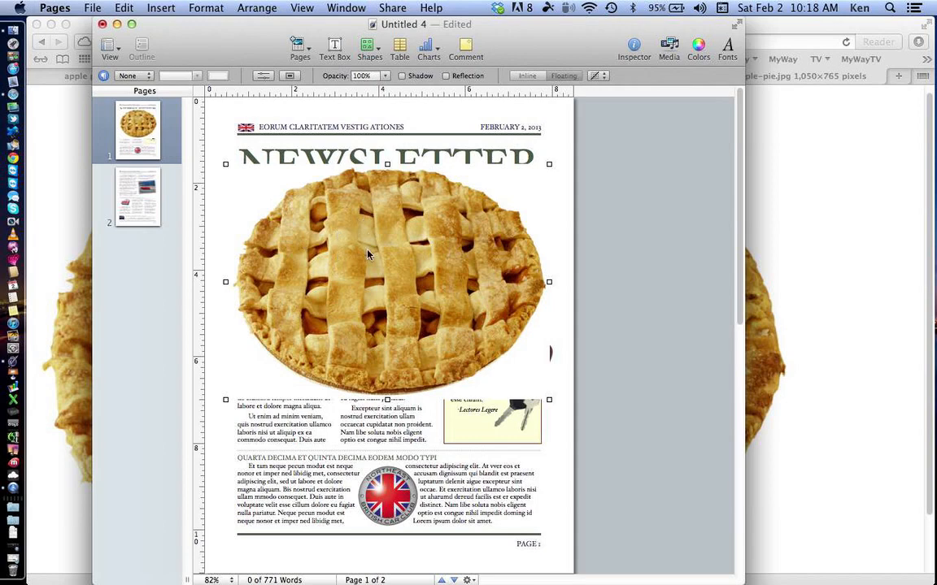
{"action": "left_click_drag", "start_coordinate": [367, 255], "coordinate": [390, 319]}
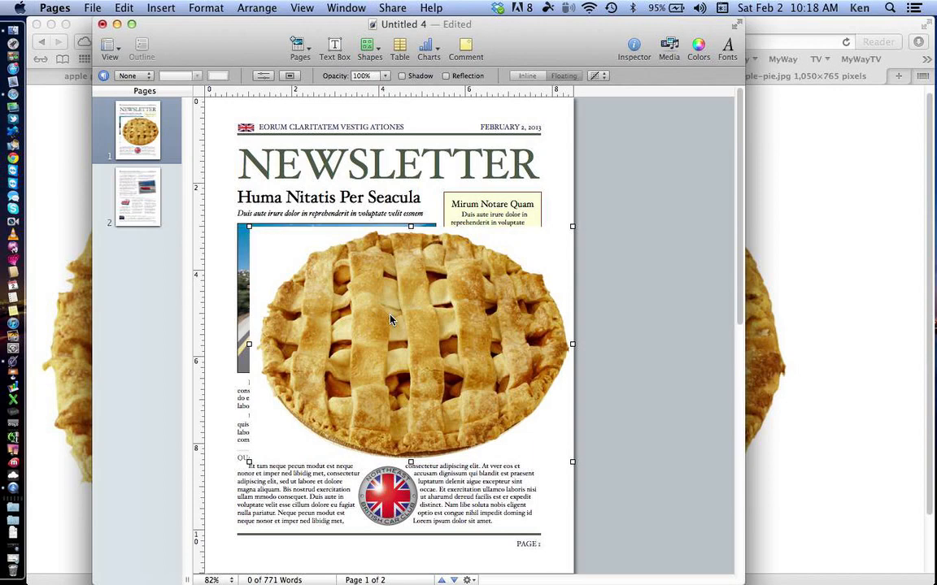
Shift the pie slightly toward the page's left margin and make its white background transparent with Instant Alpha
{"action": "left_click_drag", "start_coordinate": [353, 359], "coordinate": [370, 338]}
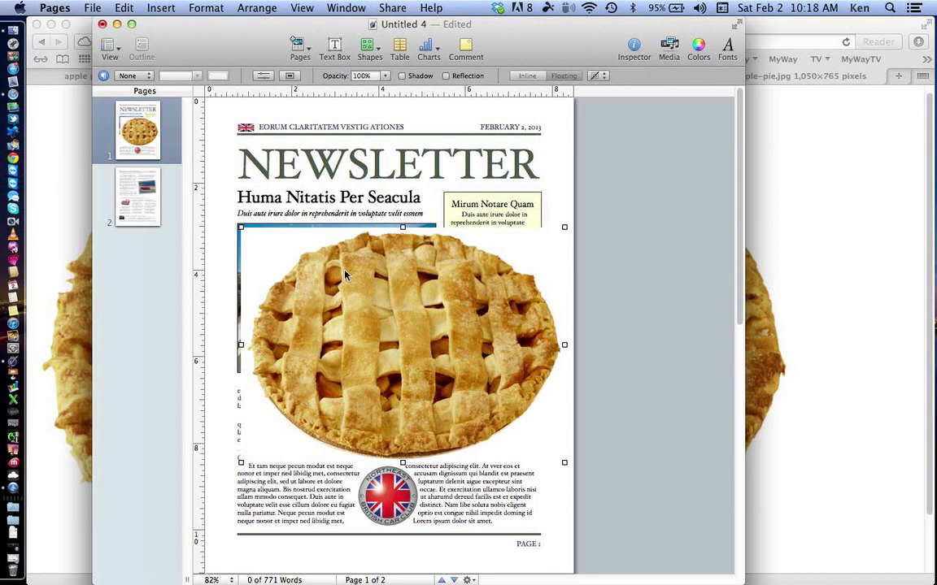
{"action": "left_click", "coordinate": [206, 8]}
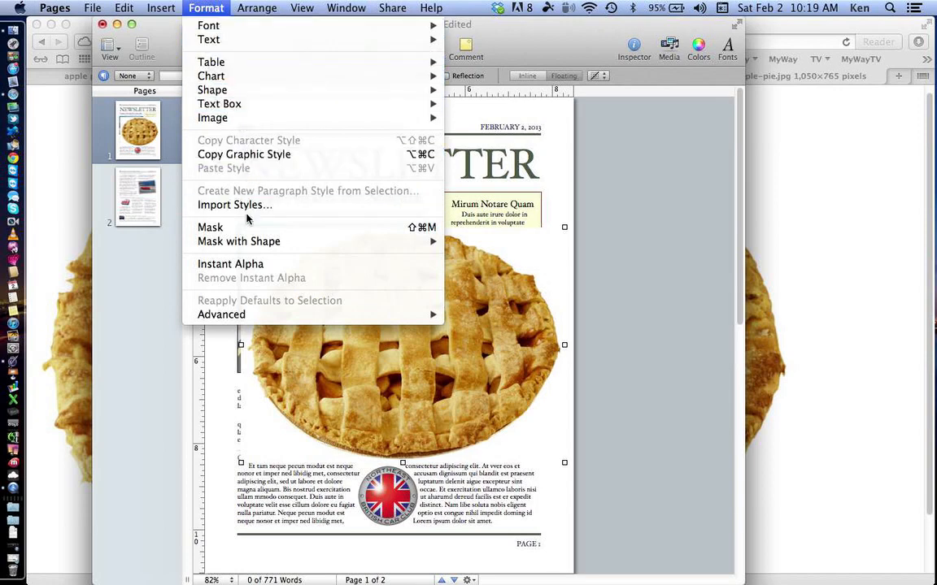
{"action": "left_click", "coordinate": [232, 264]}
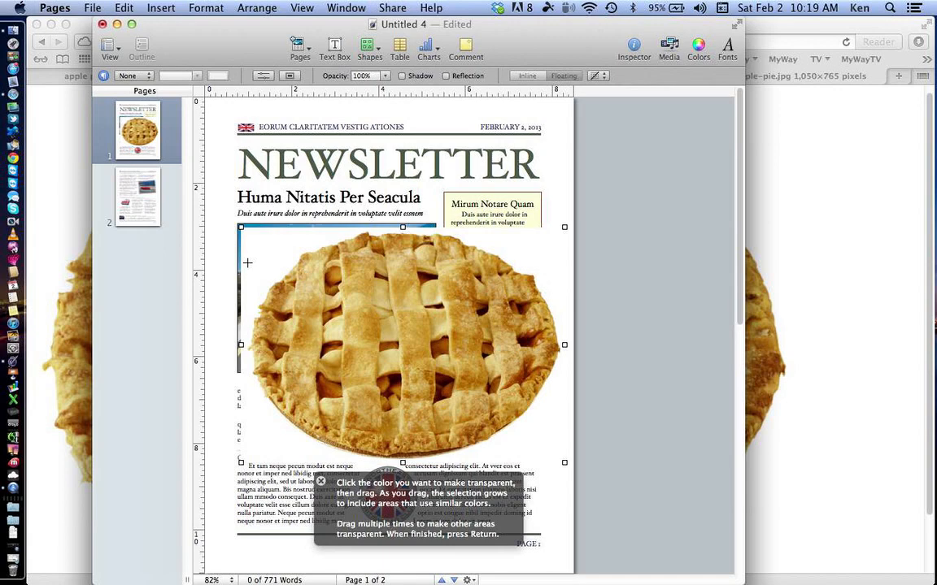
{"action": "left_click_drag", "start_coordinate": [256, 254], "coordinate": [287, 283]}
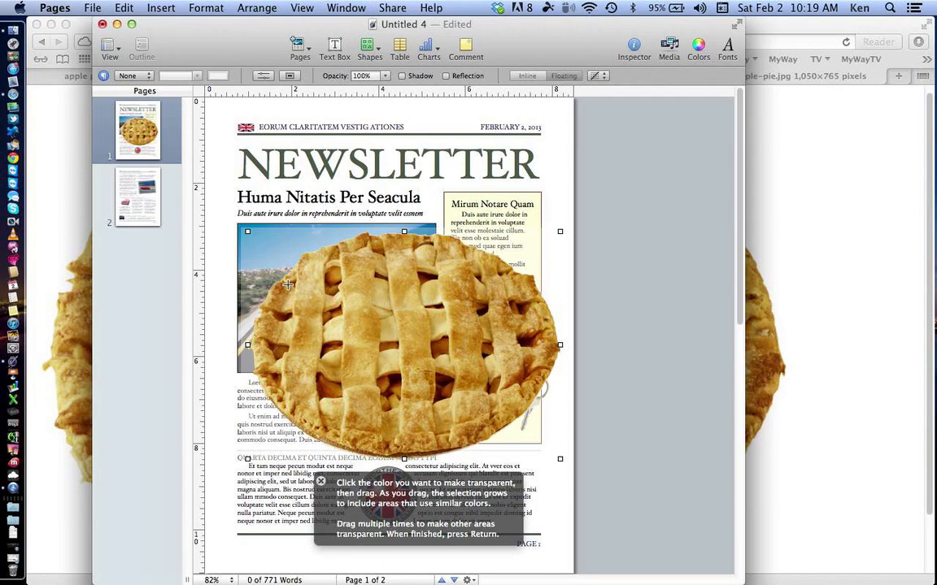
{"action": "left_click", "coordinate": [288, 283]}
Shrink the transparent pie to about 3.5 inches wide and place it over the lower middle of the car photo
{"action": "mouse_move", "coordinate": [332, 291]}
{"action": "left_mouse_down"}
{"action": "mouse_move", "coordinate": [333, 313]}
{"action": "mouse_move", "coordinate": [318, 280]}
{"action": "left_mouse_up"}
{"action": "left_click_drag", "start_coordinate": [546, 446], "coordinate": [382, 321]}
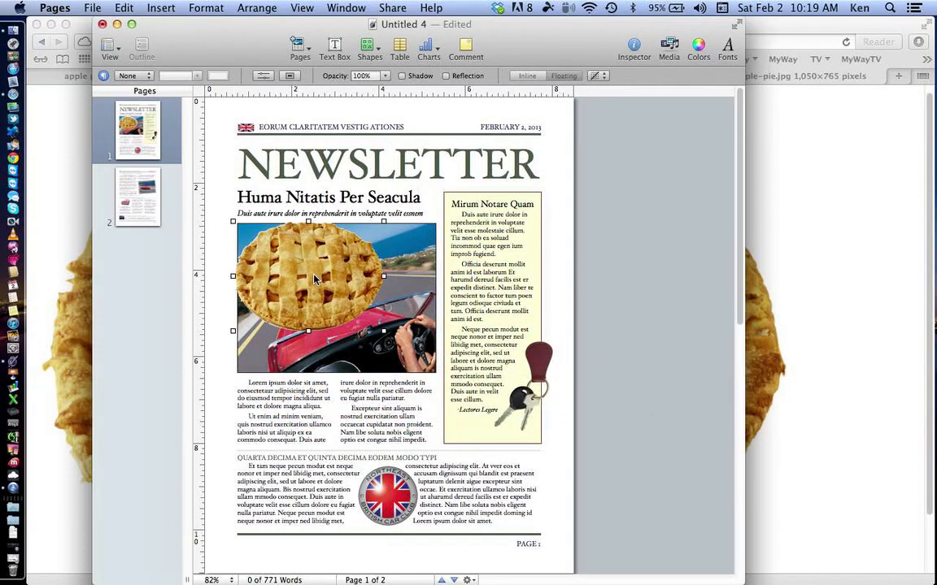
{"action": "left_click_drag", "start_coordinate": [312, 274], "coordinate": [339, 290]}
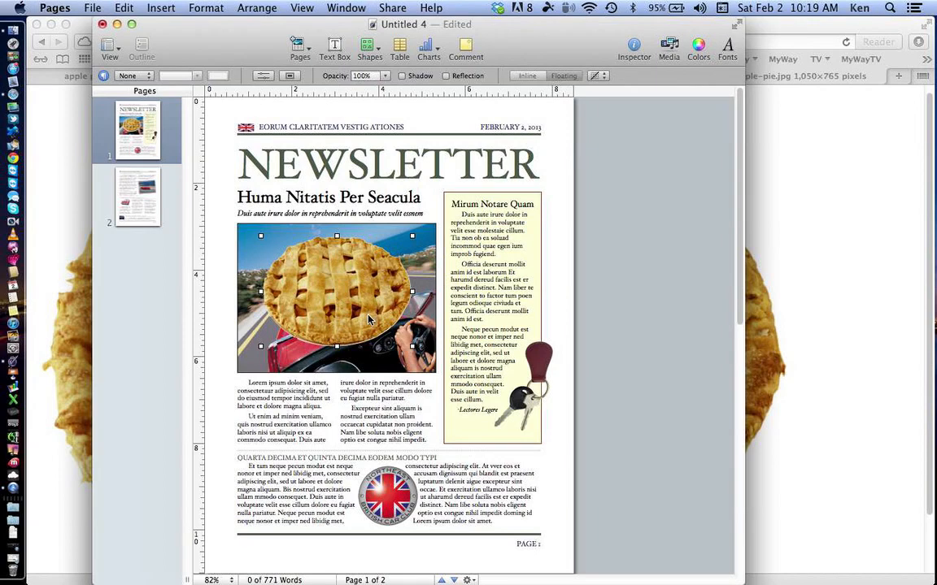
{"action": "left_click_drag", "start_coordinate": [339, 292], "coordinate": [343, 307]}
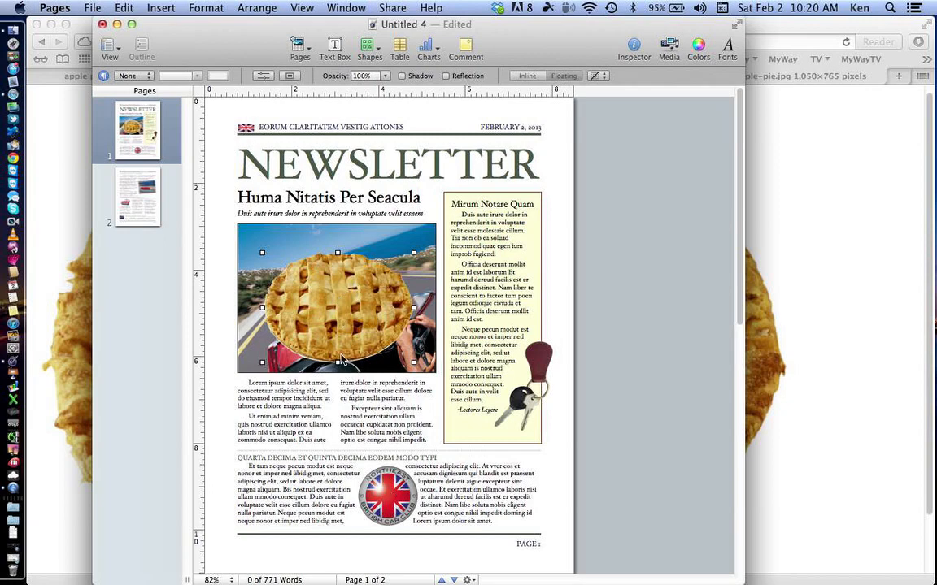
Copy the transparent pie, paste it over the round car club badge in the bottom article, and nudge it slightly left within the wrapped text
{"action": "left_click", "coordinate": [122, 7]}
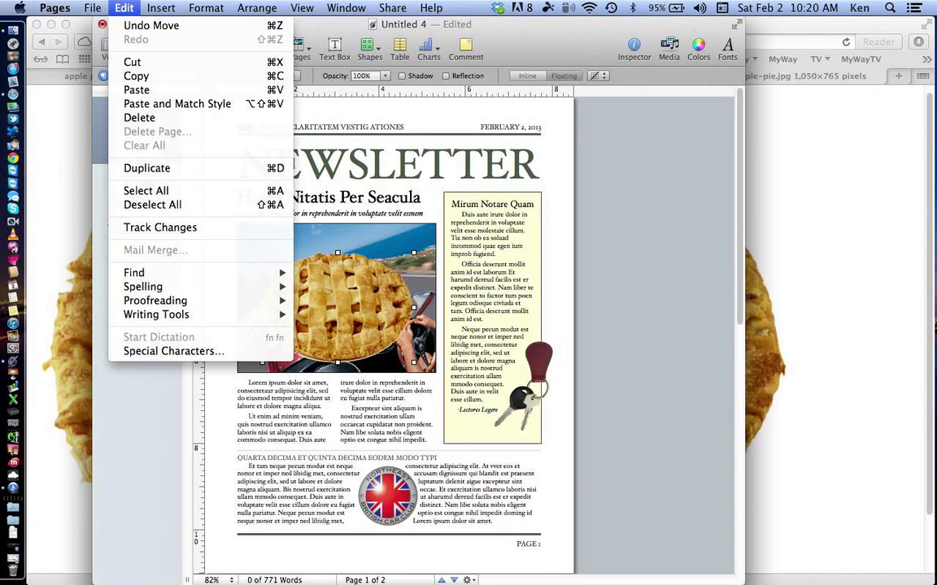
{"action": "left_click", "coordinate": [137, 75]}
{"action": "left_click", "coordinate": [398, 496]}
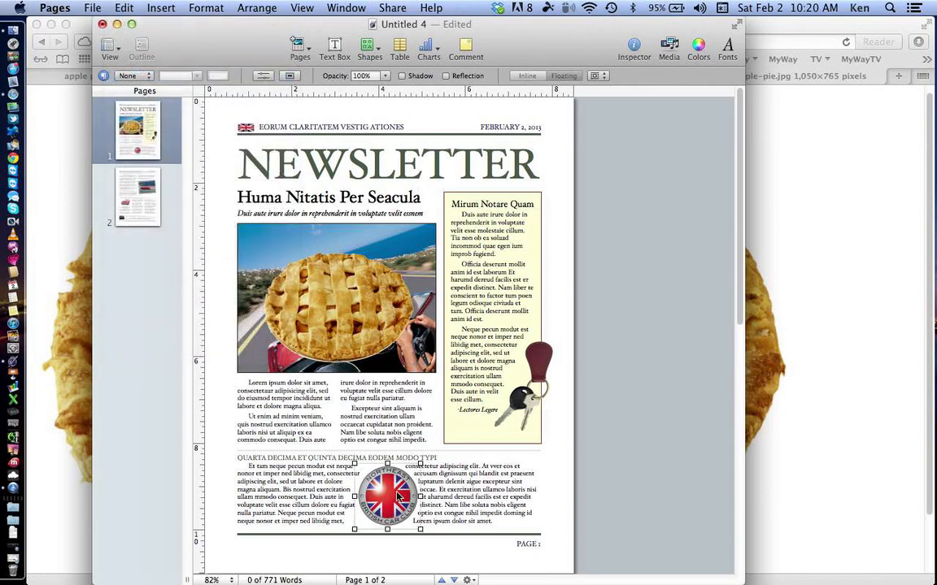
{"action": "key", "text": "super+v"}
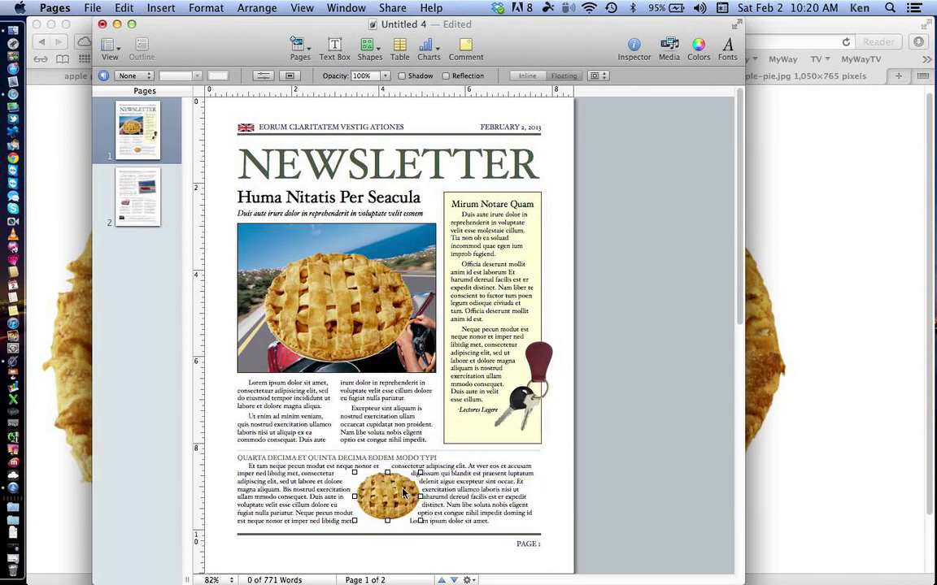
{"action": "mouse_move", "coordinate": [401, 494]}
{"action": "left_mouse_down"}
{"action": "mouse_move", "coordinate": [388, 484]}
{"action": "mouse_move", "coordinate": [357, 504]}
{"action": "mouse_move", "coordinate": [443, 495]}
{"action": "mouse_move", "coordinate": [372, 492]}
{"action": "mouse_move", "coordinate": [397, 493]}
{"action": "left_mouse_up"}
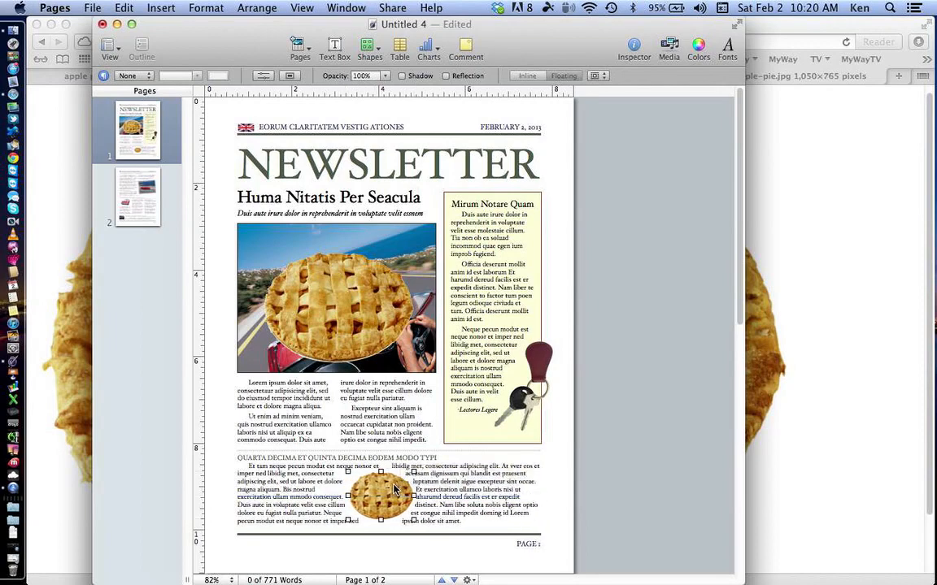
Delete the larger pie from on top of the car photo
{"action": "left_click", "coordinate": [340, 308]}
{"action": "key", "text": "Delete"}
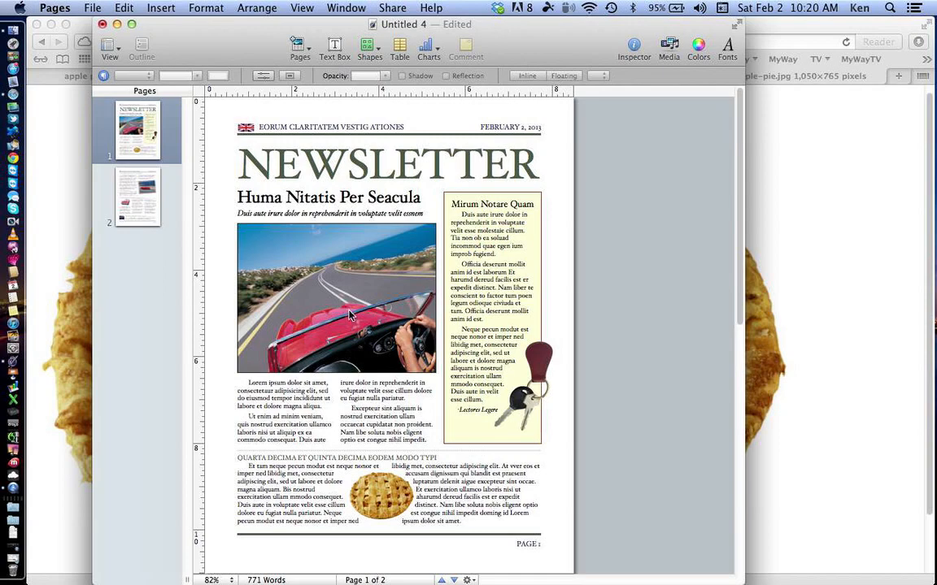
Copy the original lattice pie image in Safari again and paste it onto the newsletter's first page in Pages
{"action": "left_click", "coordinate": [57, 281]}
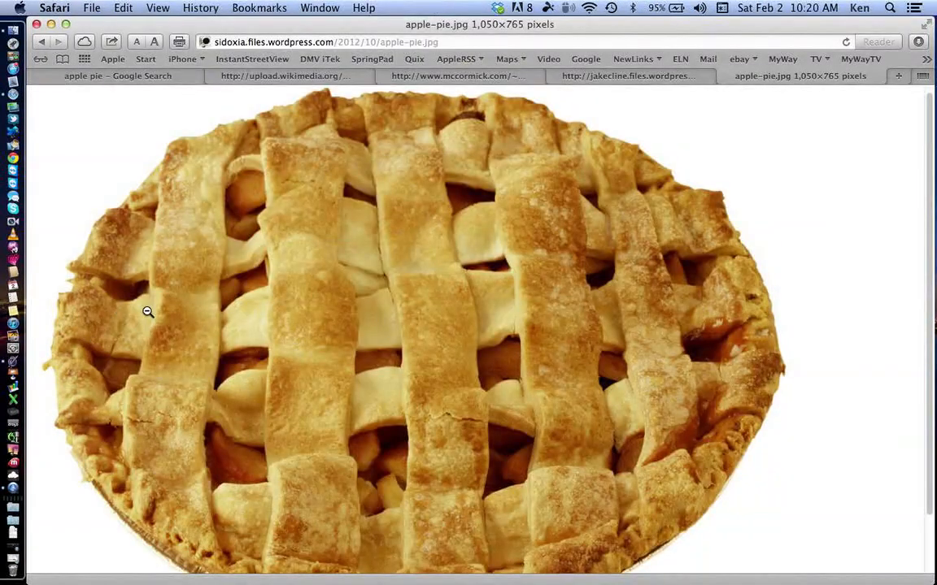
{"action": "right_click", "coordinate": [148, 312]}
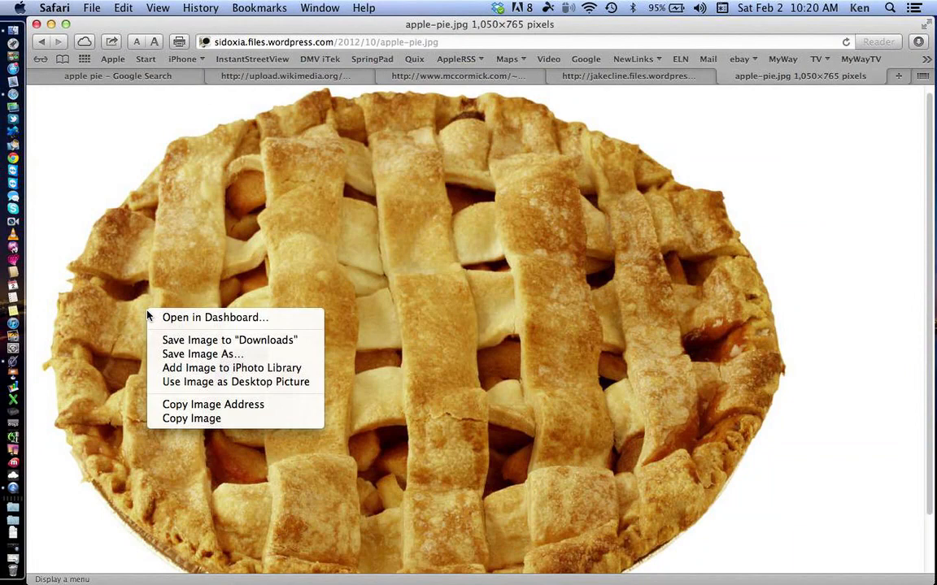
{"action": "left_click", "coordinate": [187, 420]}
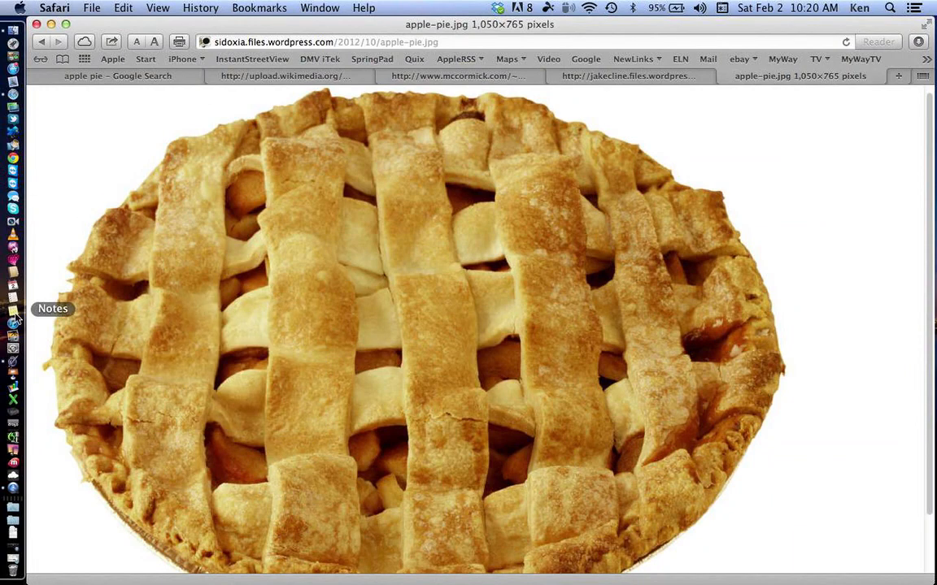
{"action": "left_click", "coordinate": [13, 360]}
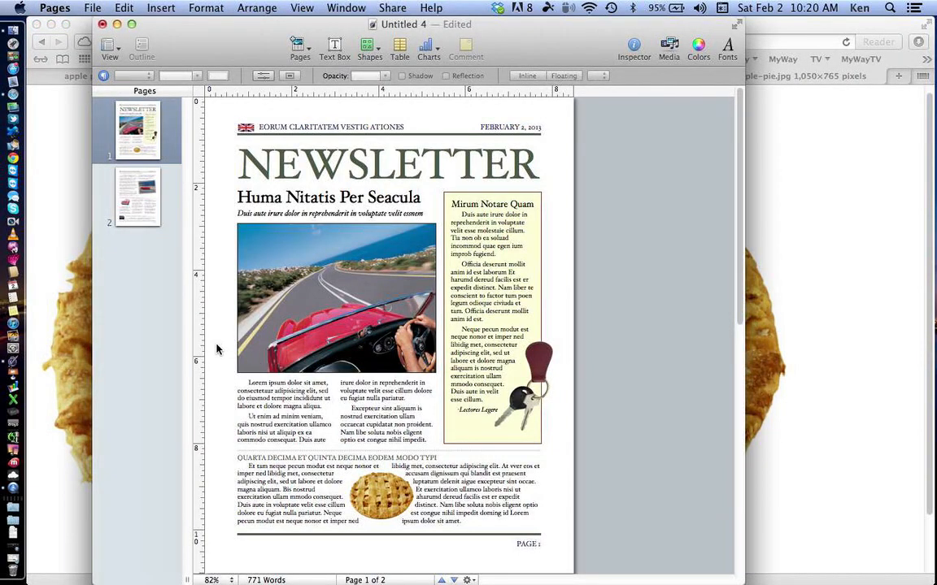
{"action": "key", "text": "super+v"}
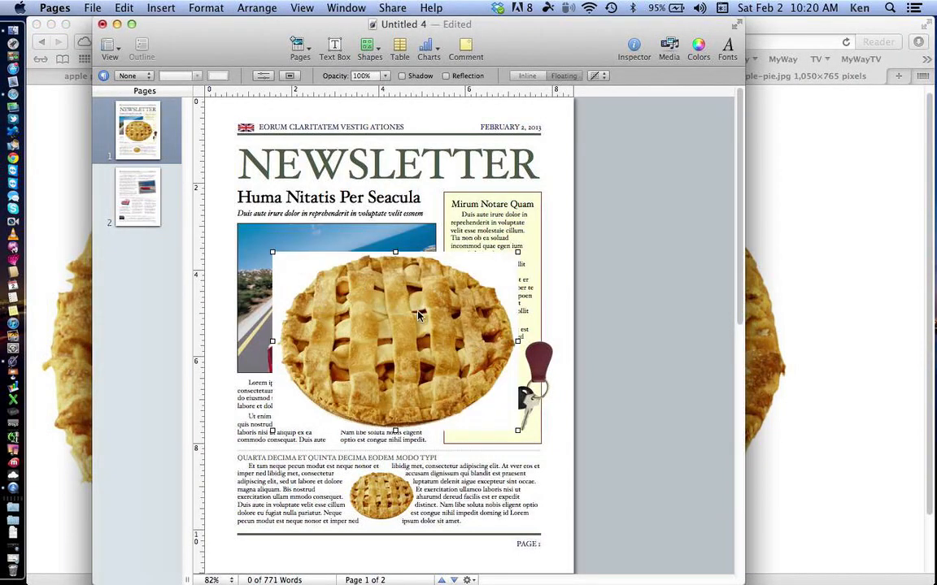
Make the newly pasted pie's white background transparent with Instant Alpha, and delete that pie from the page
{"action": "left_click", "coordinate": [206, 8]}
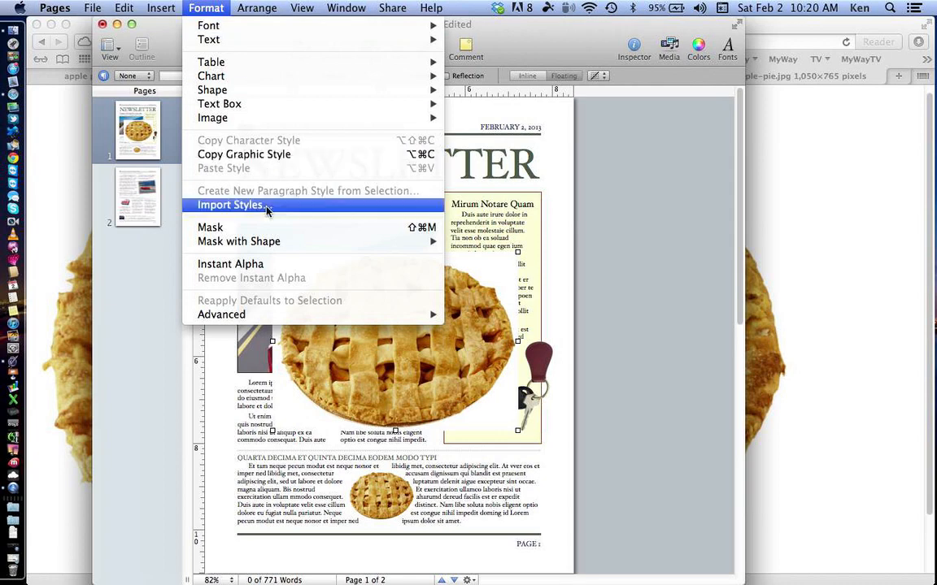
{"action": "left_click", "coordinate": [272, 266]}
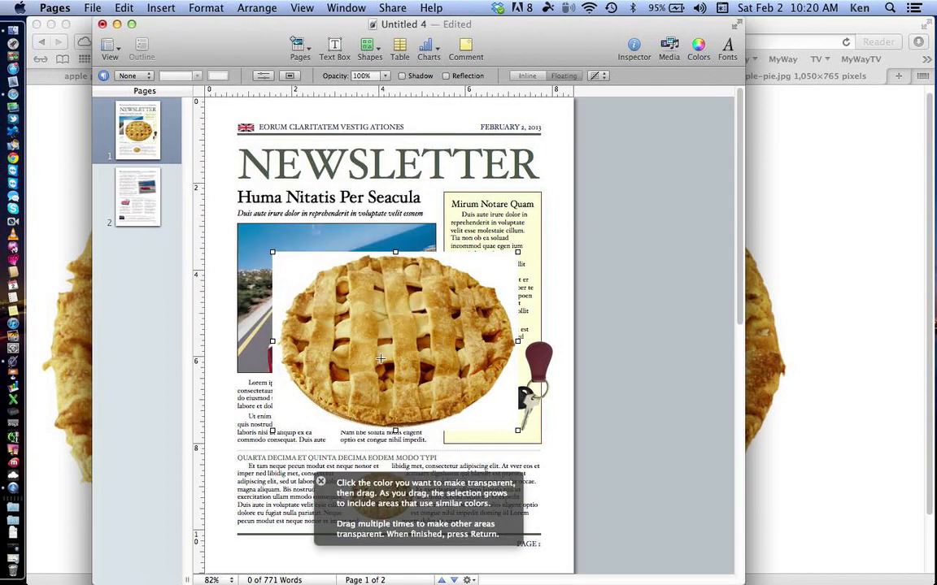
{"action": "left_click_drag", "start_coordinate": [299, 265], "coordinate": [302, 286]}
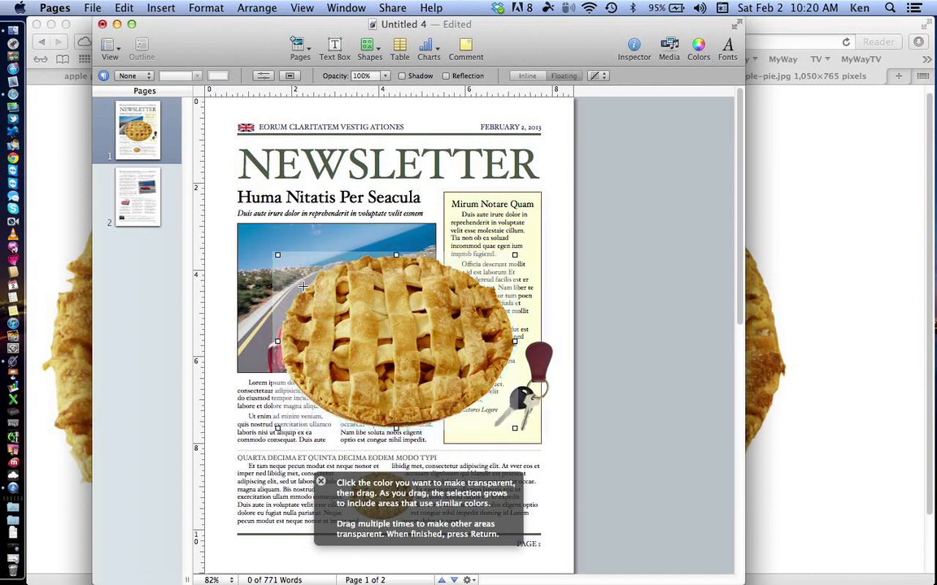
{"action": "key", "text": "Return"}
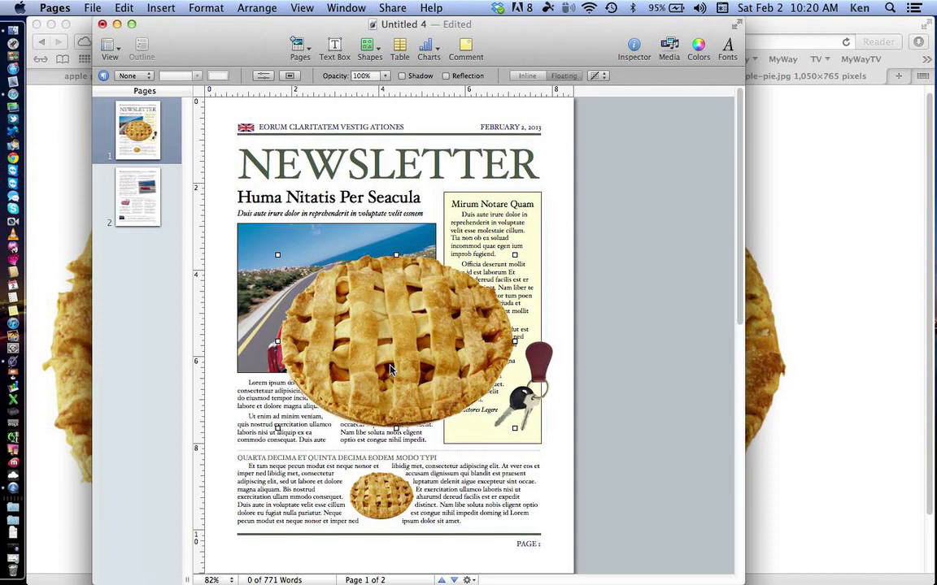
{"action": "key", "text": "Delete"}
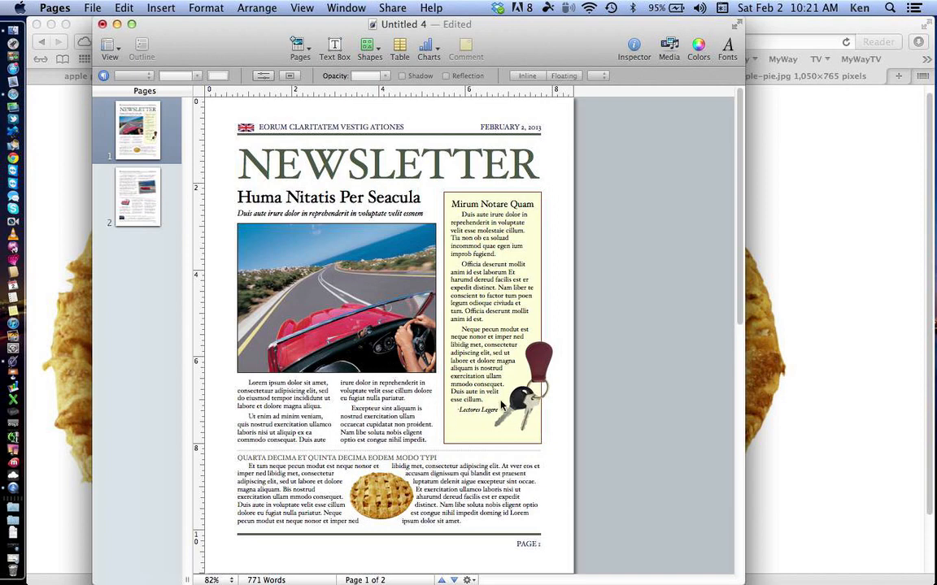
Move the car keys picture up beside the first paragraphs of the yellow sidebar so the text wraps around it there
{"action": "left_click_drag", "start_coordinate": [535, 351], "coordinate": [534, 247]}
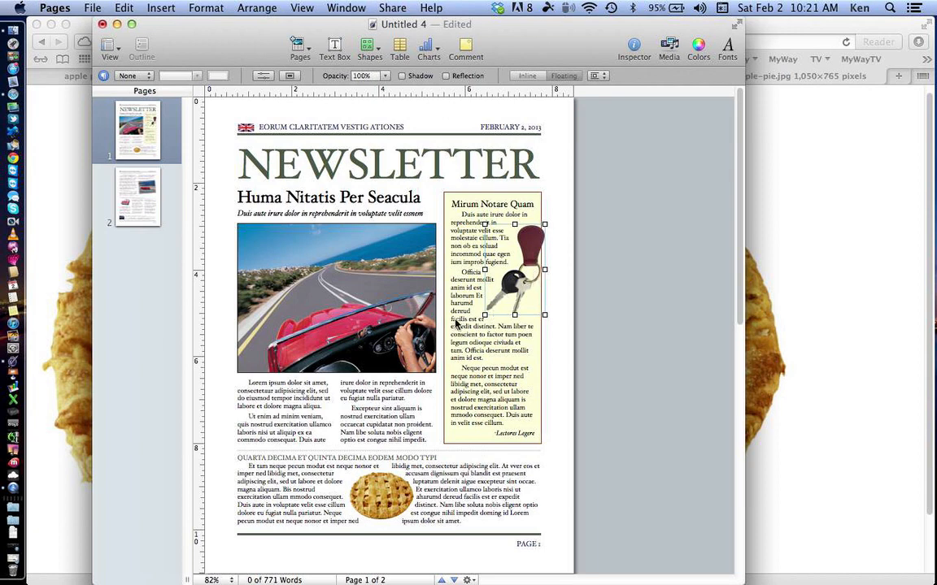
{"action": "left_click", "coordinate": [14, 490]}
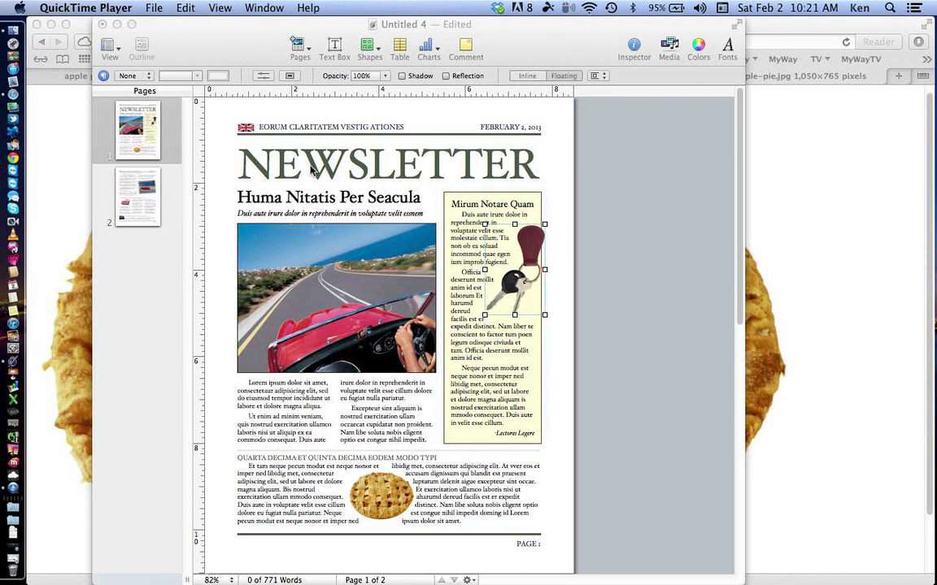
{"action": "left_click", "coordinate": [262, 8]}
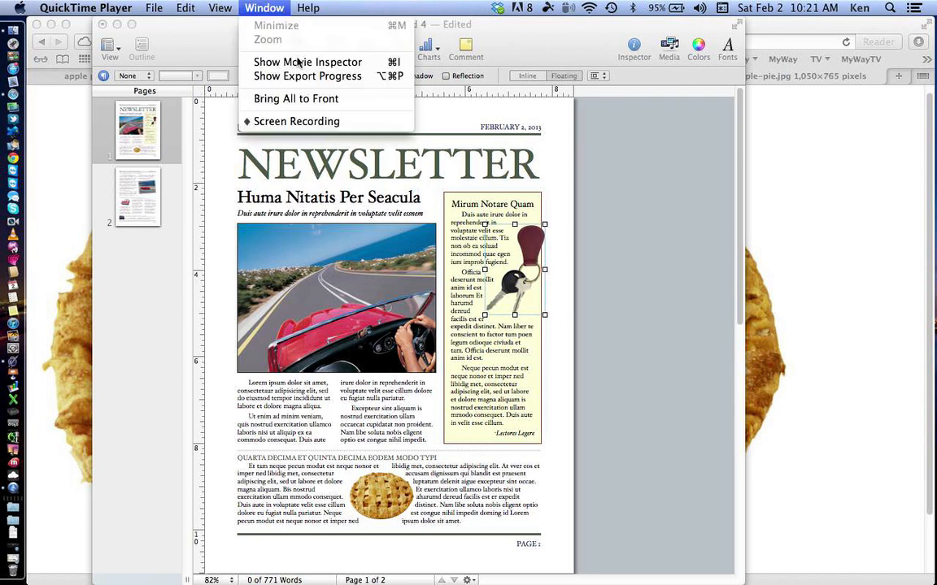
{"action": "left_click", "coordinate": [299, 122]}
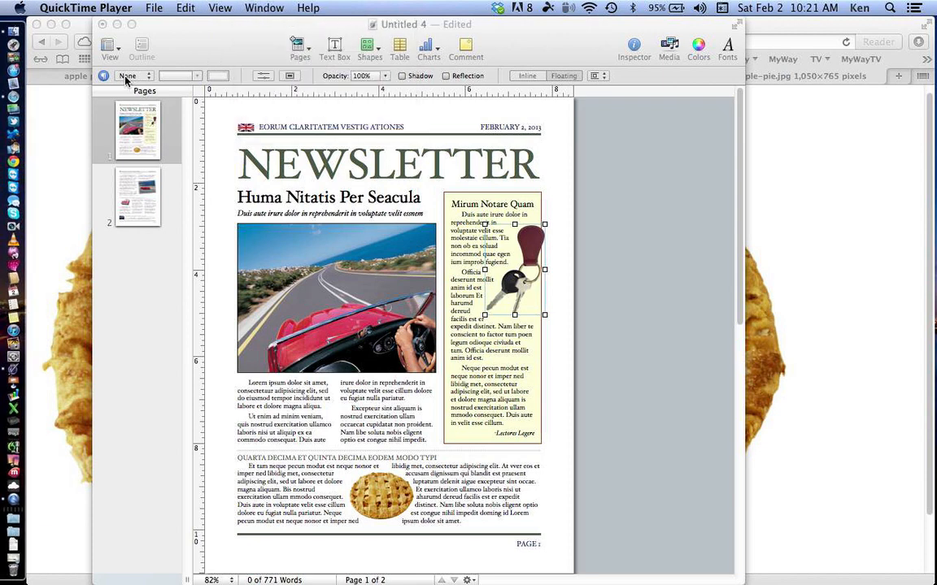